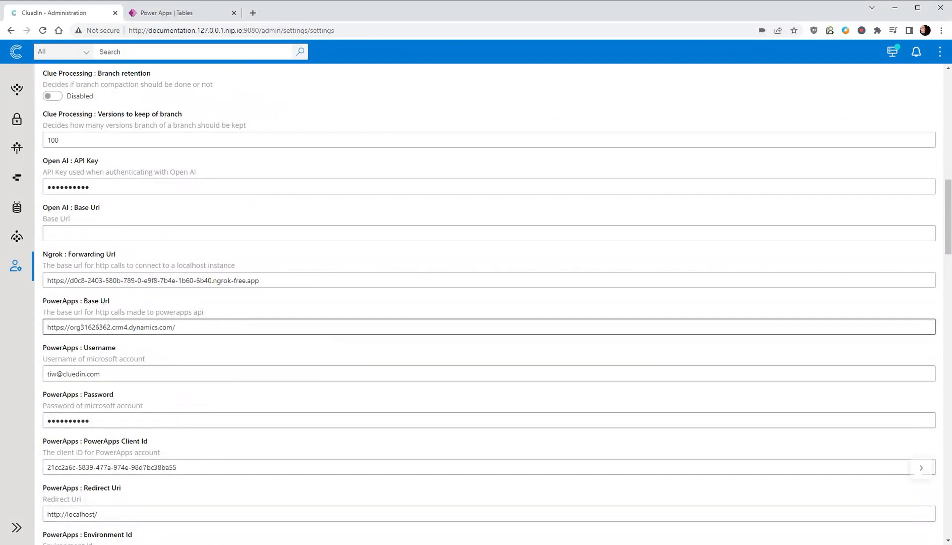
- Review the PowerApps connection settings in CluedIn administration, then switch to Power Apps and view its settings options
{"action": "scroll", "coordinate": [484, 303], "scroll_direction": "down", "scroll_amount": 1}
{"action": "scroll", "coordinate": [177, 357], "scroll_direction": "down", "scroll_amount": 1}
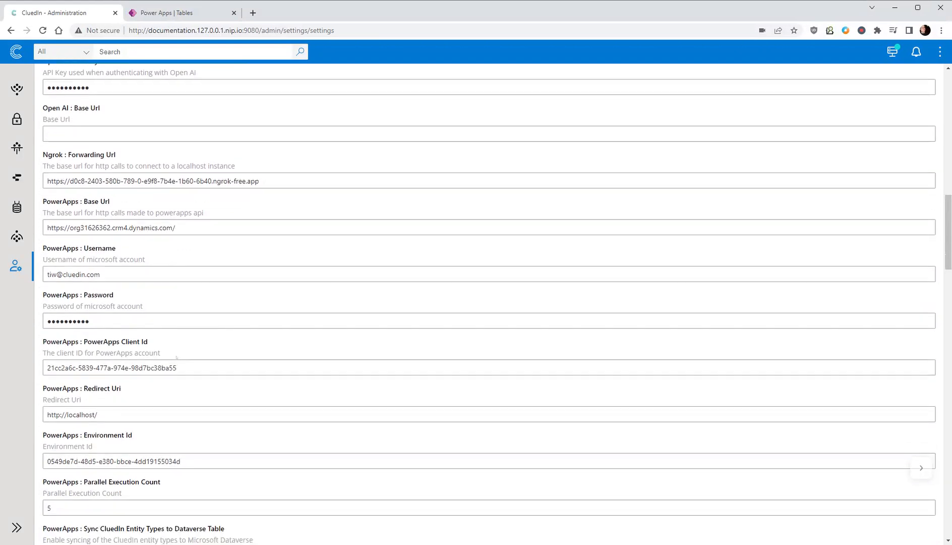
{"action": "scroll", "coordinate": [484, 303], "scroll_direction": "down", "scroll_amount": 1}
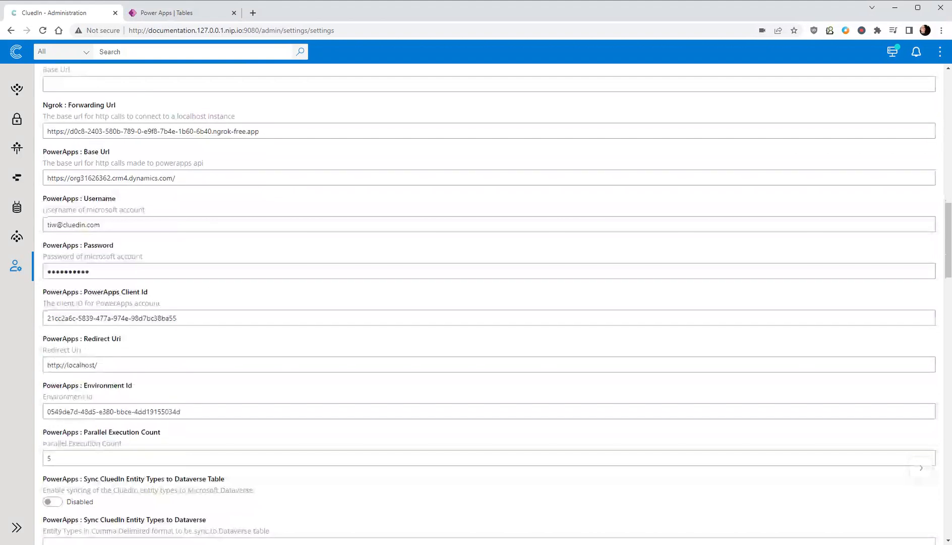
{"action": "left_click", "coordinate": [175, 13]}
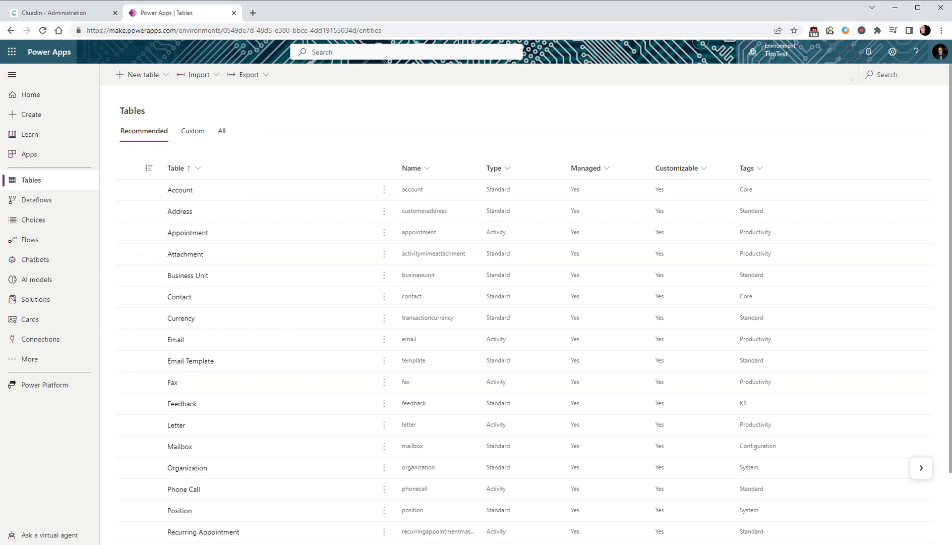
{"action": "left_click", "coordinate": [892, 52]}
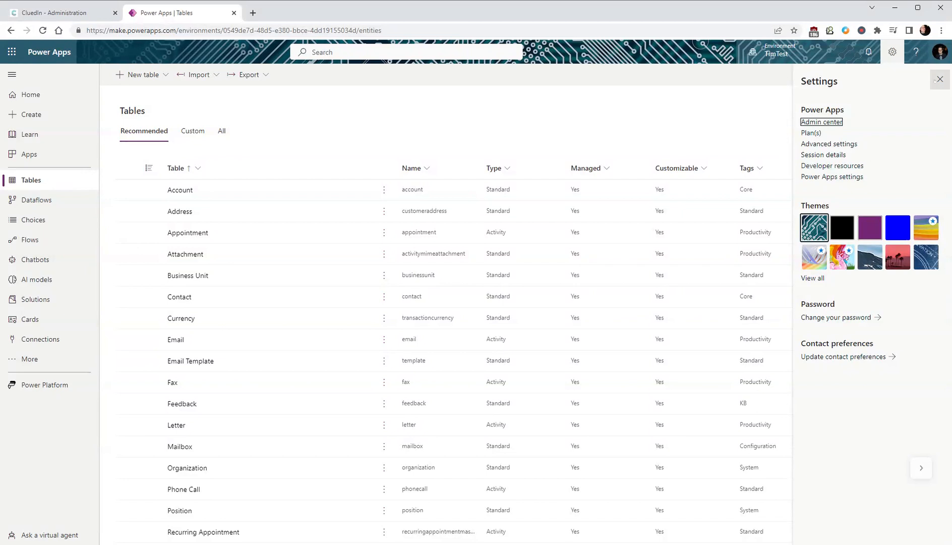
{"action": "left_click", "coordinate": [940, 79]}
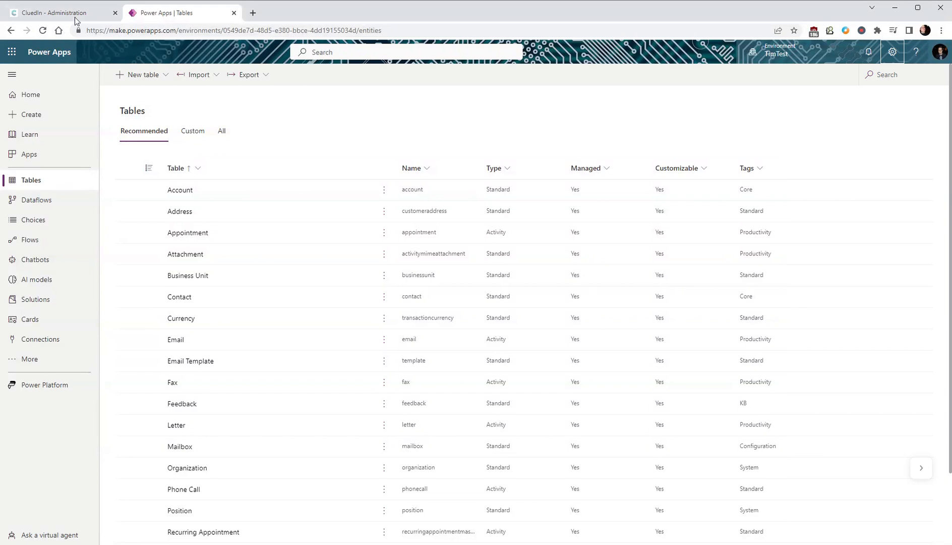
- Switch back to CluedIn and start a new entity type with the display name Dessert
{"action": "left_click", "coordinate": [74, 15]}
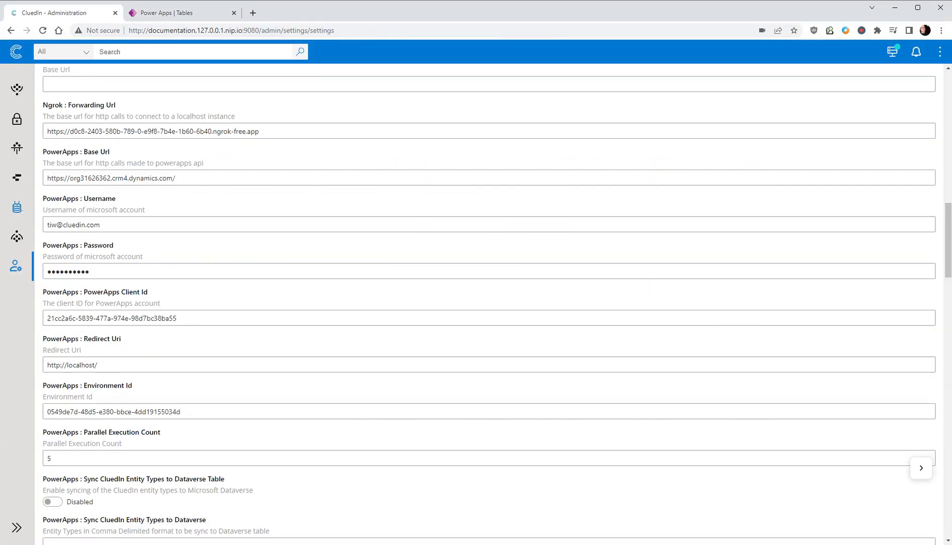
{"action": "left_click", "coordinate": [16, 207]}
{"action": "left_click", "coordinate": [96, 194]}
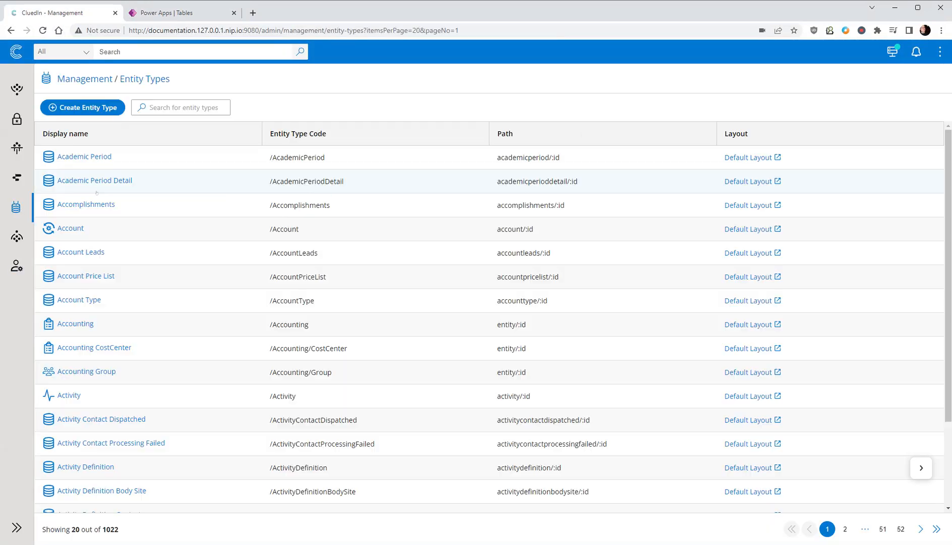
{"action": "left_click", "coordinate": [90, 110]}
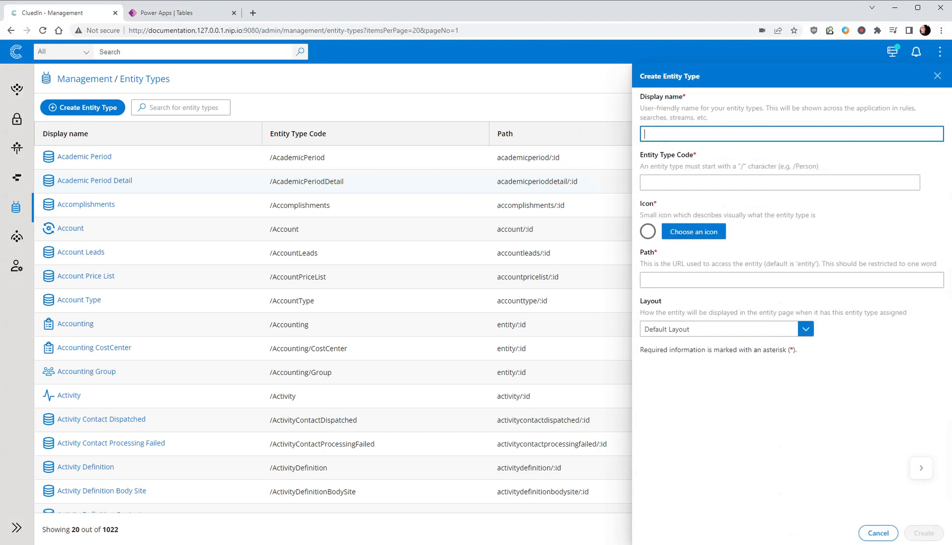
{"action": "type", "text": "I"}
{"action": "key", "text": "BackSpace"}
{"action": "type", "text": "Dessert"}
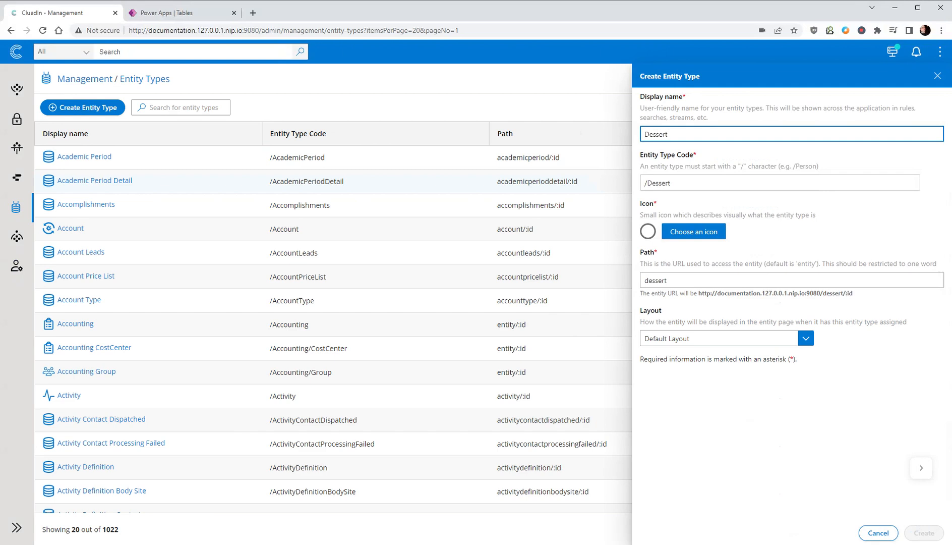
- Assign the MdOutlineElectricCar icon to the Dessert entity type and create it with the default layout
{"action": "left_click", "coordinate": [685, 236]}
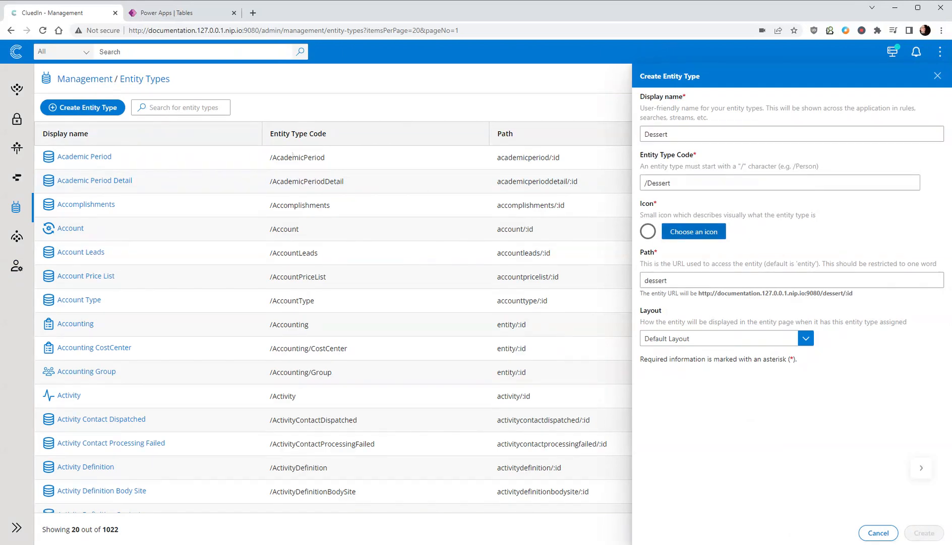
{"action": "type", "text": "ic"}
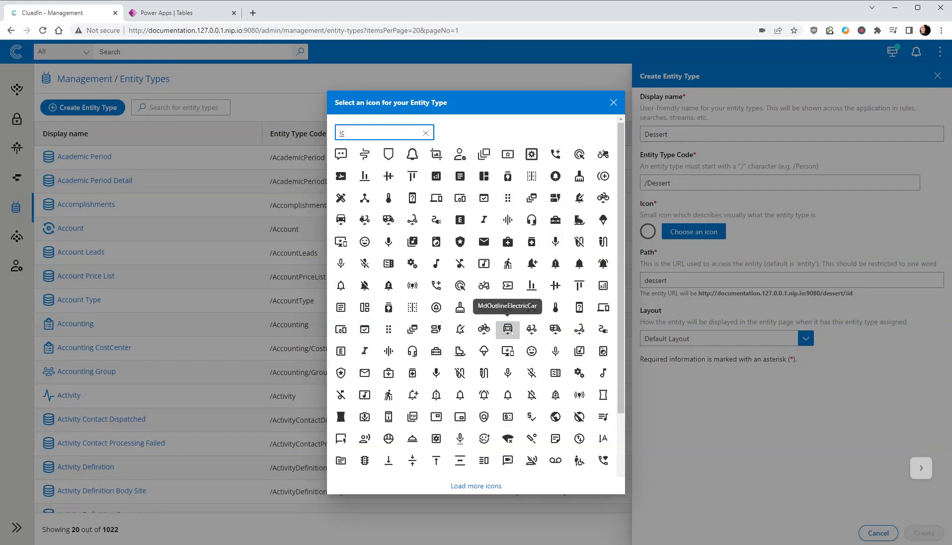
{"action": "left_click", "coordinate": [507, 329]}
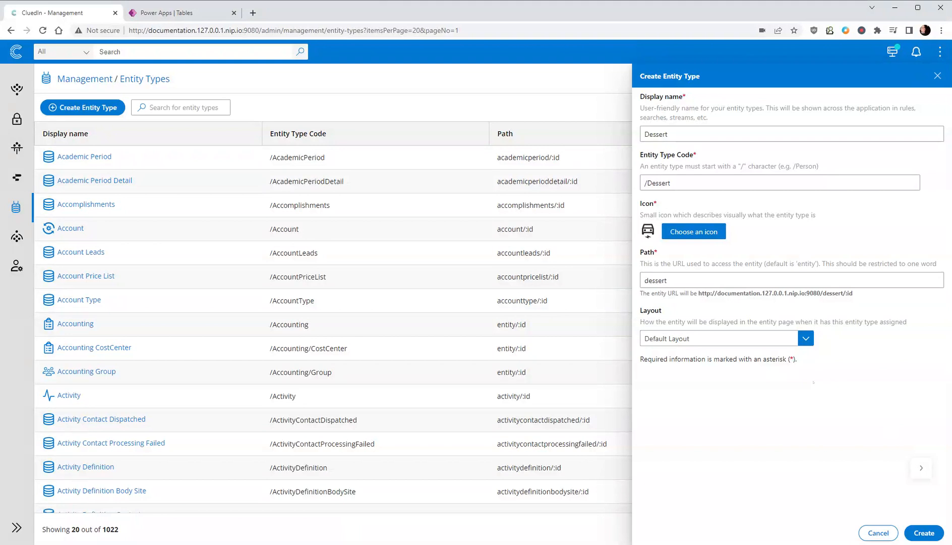
{"action": "left_click", "coordinate": [934, 533]}
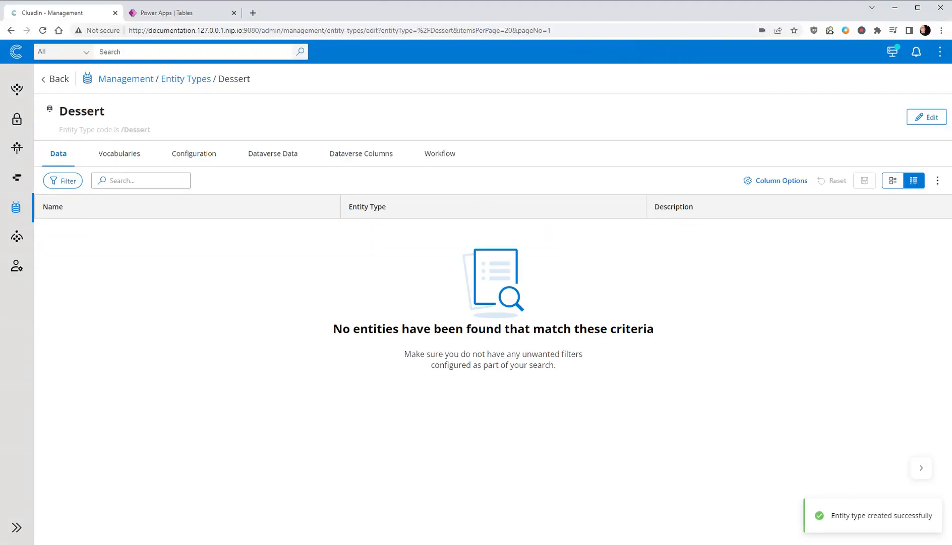
- Start a new vocabulary in the data catalog named Dessert, with Dessert as its primary entity type
{"action": "left_click", "coordinate": [126, 78]}
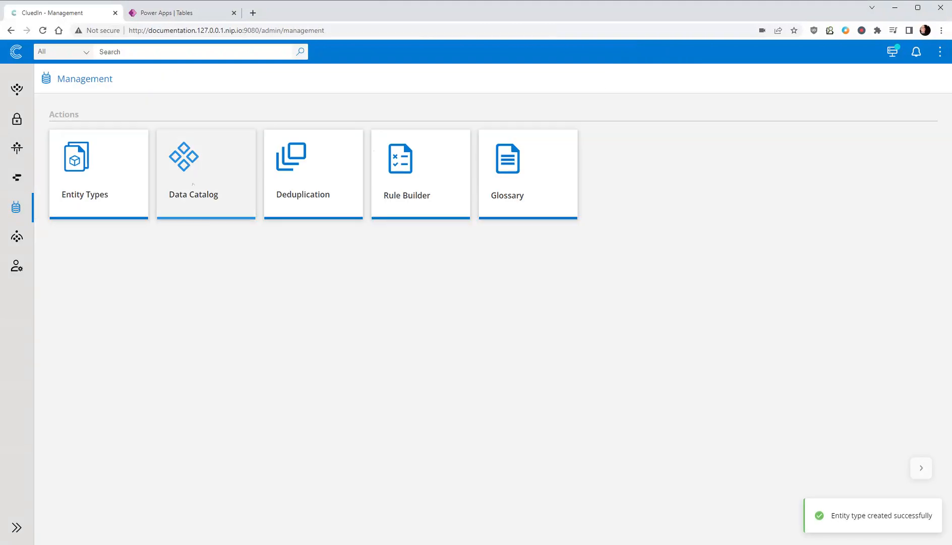
{"action": "left_click", "coordinate": [202, 167]}
{"action": "left_click", "coordinate": [100, 108]}
{"action": "type", "text": "Dessert"}
{"action": "key", "text": "Tab"}
{"action": "type", "text": "Desse"}
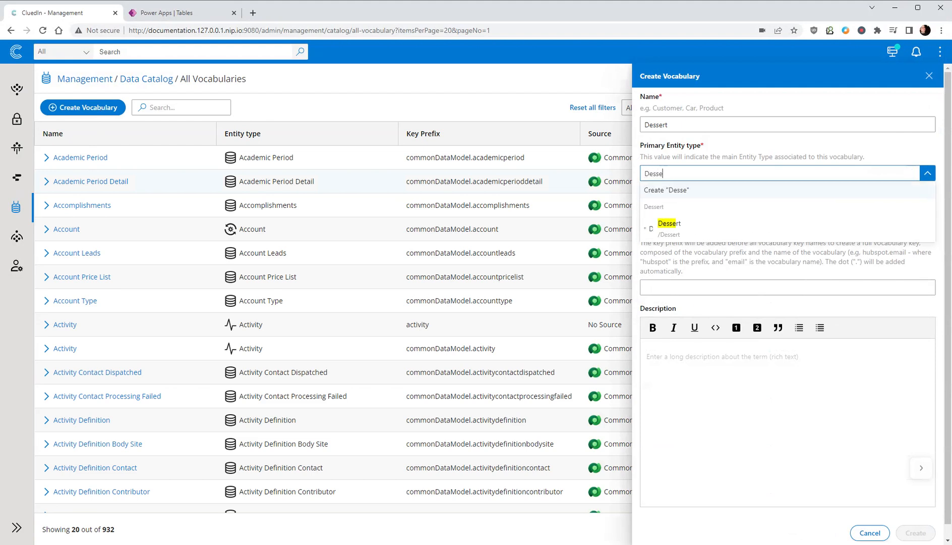
{"action": "left_click", "coordinate": [684, 225]}
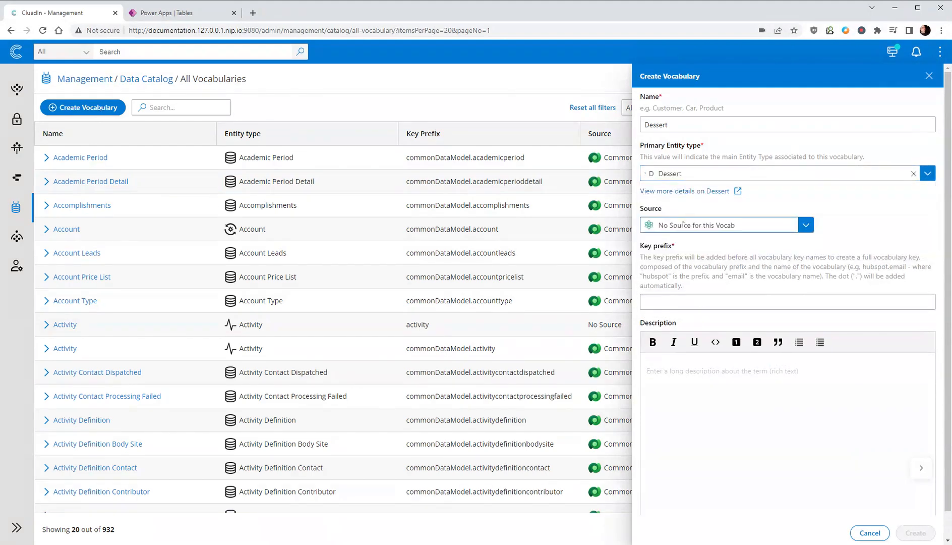
- Set the vocabulary's key prefix to dessert and create the vocabulary
{"action": "left_click", "coordinate": [706, 301]}
{"action": "type", "text": "dess"}
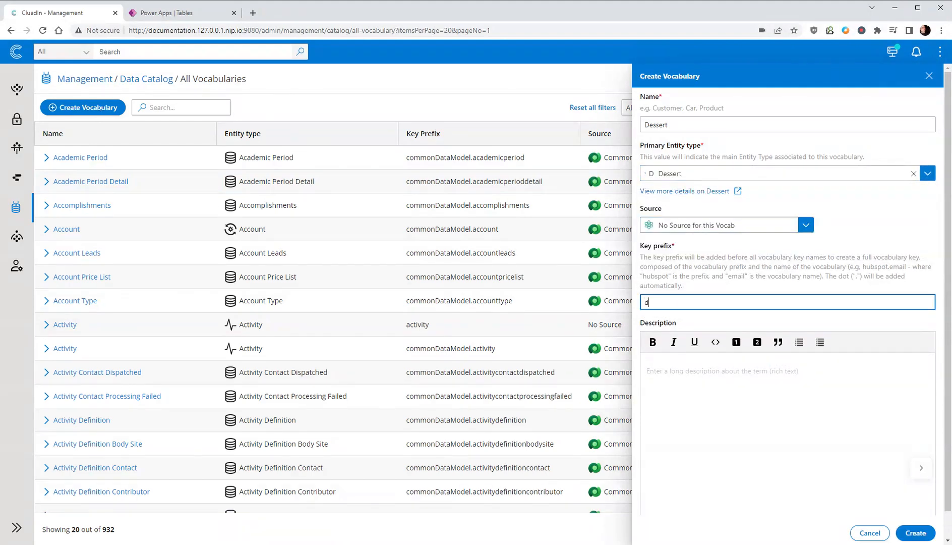
{"action": "type", "text": "ert"}
{"action": "left_click", "coordinate": [916, 532]}
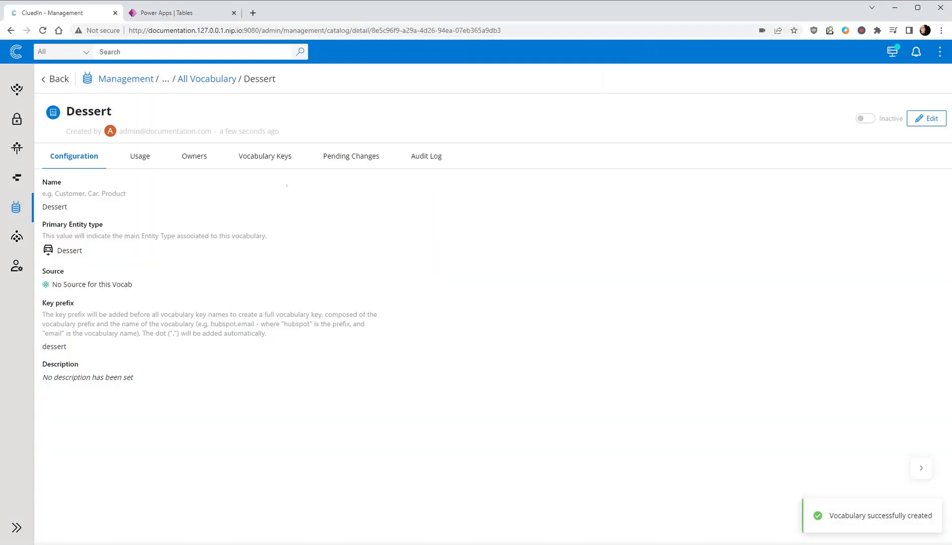
- Add a Text vocabulary key to Dessert with display name Name, name "name" and the new group Meta
{"action": "left_click", "coordinate": [269, 158]}
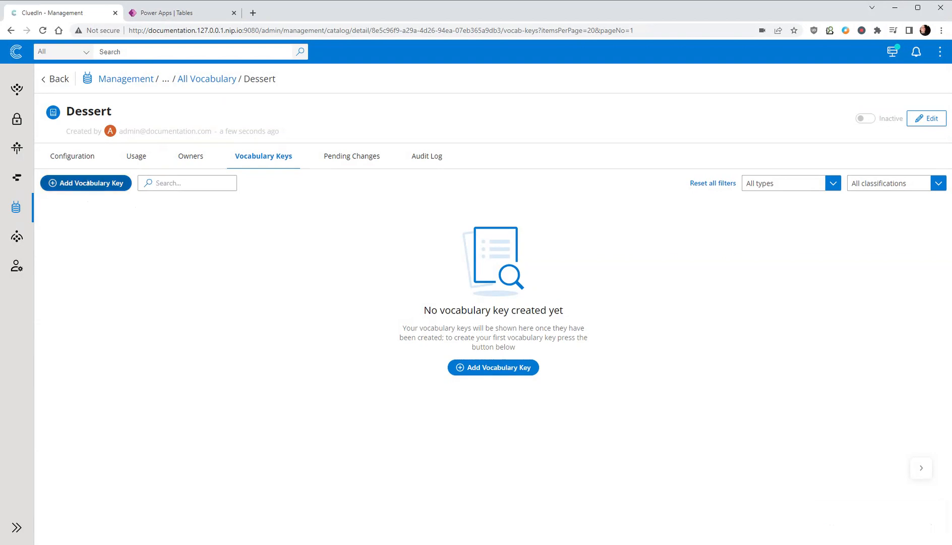
{"action": "left_click", "coordinate": [85, 182]}
{"action": "type", "text": "Name"}
{"action": "key", "text": "Tab"}
{"action": "type", "text": "name"}
{"action": "key", "text": "Tab"}
{"action": "type", "text": "Meta"}
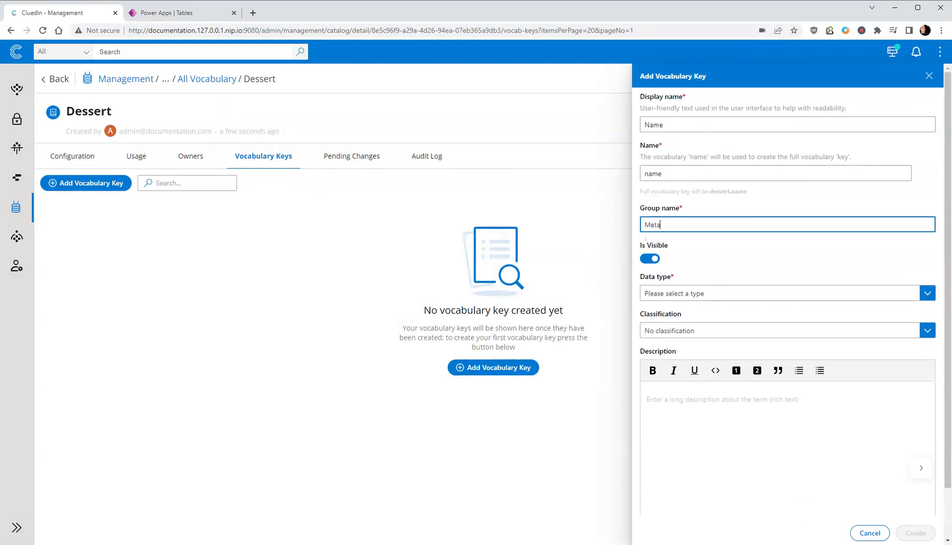
{"action": "left_click", "coordinate": [673, 293]}
{"action": "left_click", "coordinate": [673, 327]}
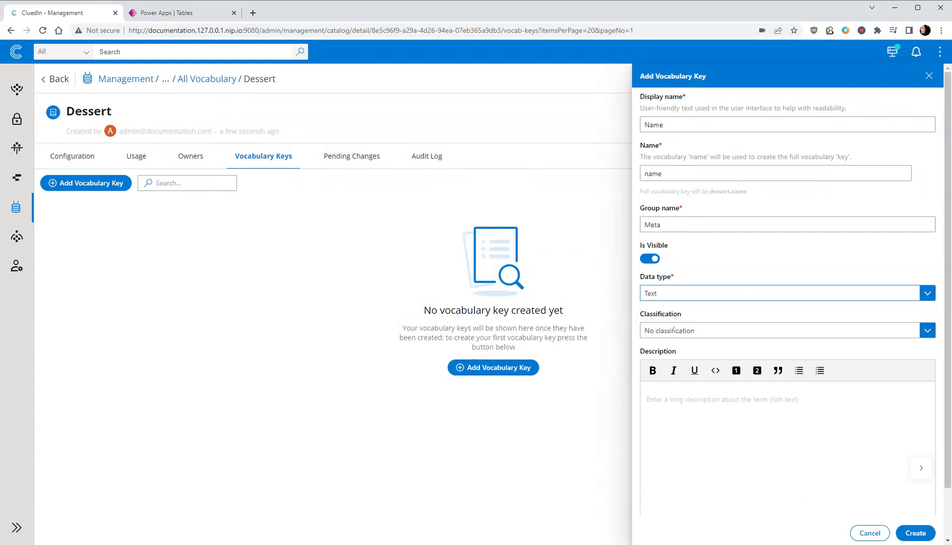
{"action": "left_click", "coordinate": [927, 531]}
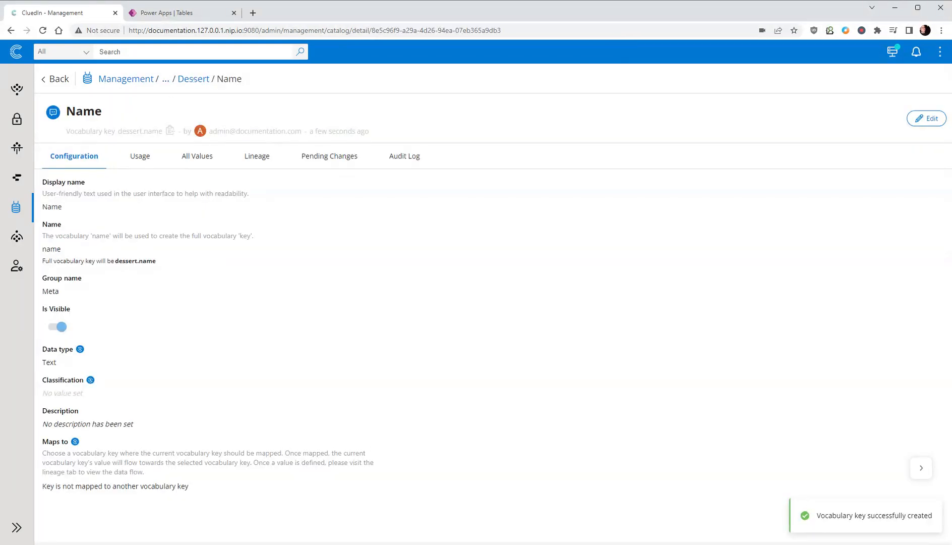
- Start another vocabulary key for Dessert with the display name Flavour and the name flavour
{"action": "left_click", "coordinate": [193, 79]}
{"action": "left_click", "coordinate": [265, 156]}
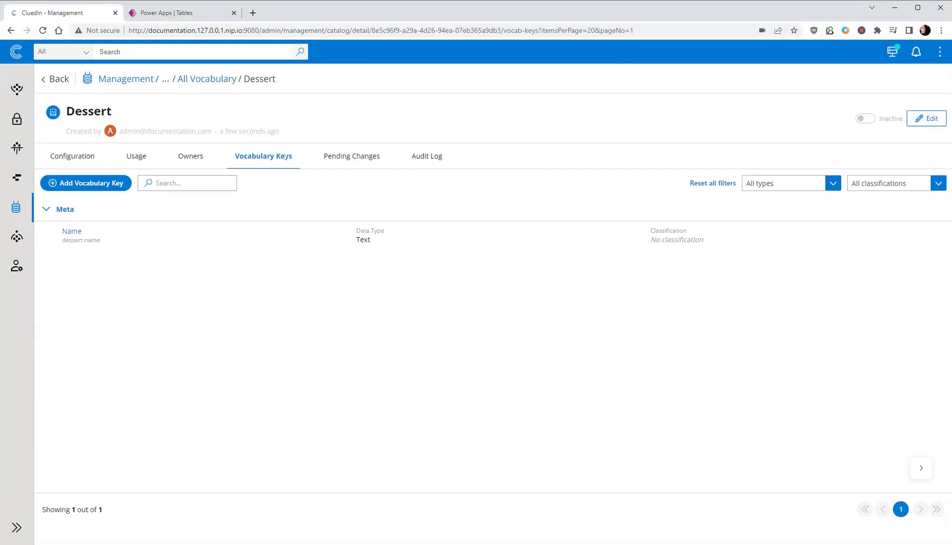
{"action": "left_click", "coordinate": [95, 184]}
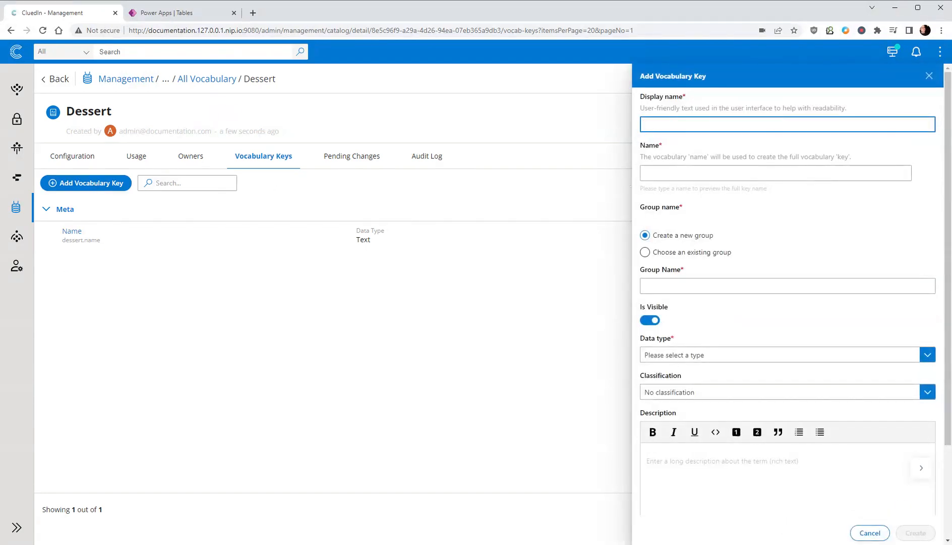
{"action": "type", "text": "Flavour"}
{"action": "key", "text": "Tab"}
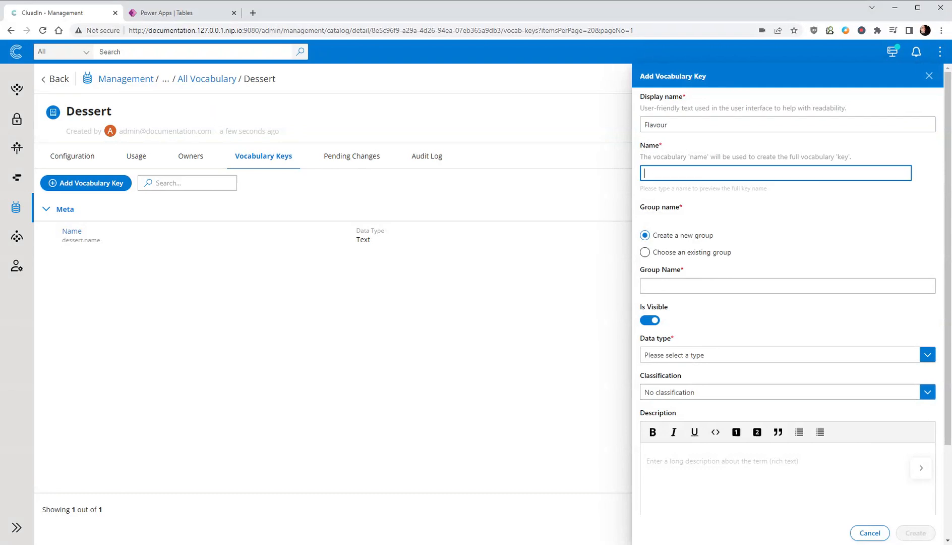
{"action": "type", "text": "flavour"}
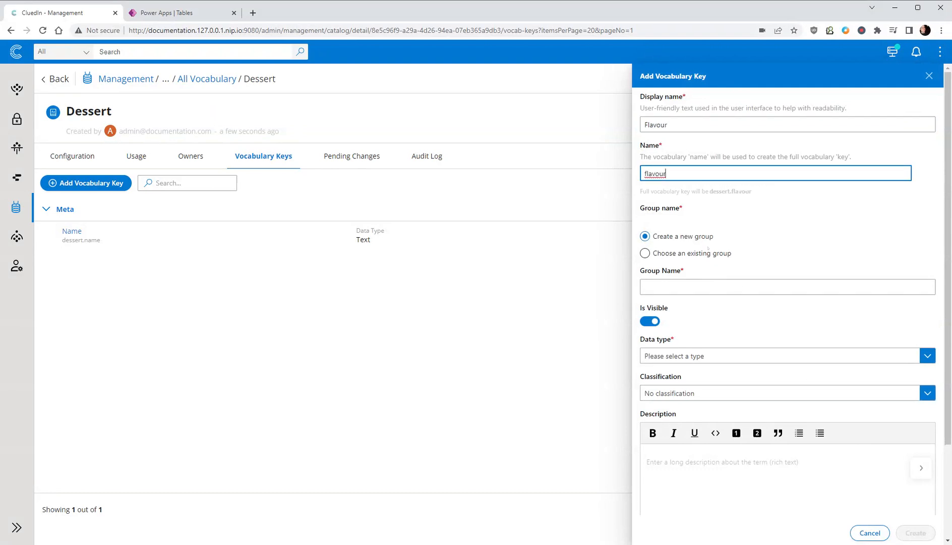
- Put the Flavour key in the existing Meta group, set its data type to Text and create it
{"action": "left_click", "coordinate": [645, 253]}
{"action": "left_click", "coordinate": [699, 287]}
{"action": "left_click", "coordinate": [699, 289]}
{"action": "left_click", "coordinate": [696, 356]}
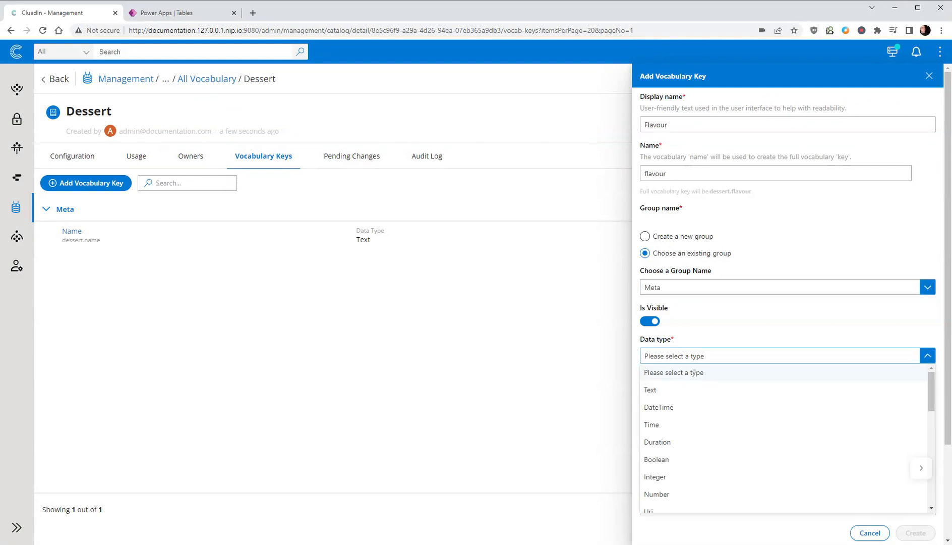
{"action": "left_click", "coordinate": [689, 388]}
{"action": "left_click", "coordinate": [915, 533]}
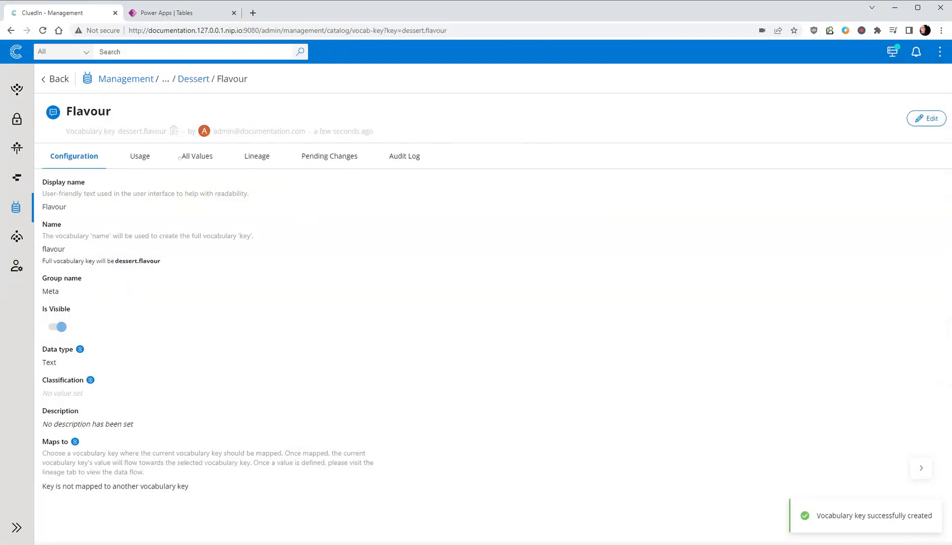
- Add a third Dessert vocabulary key with display name Id, name id, existing group Meta and data type Text
{"action": "left_click", "coordinate": [193, 78]}
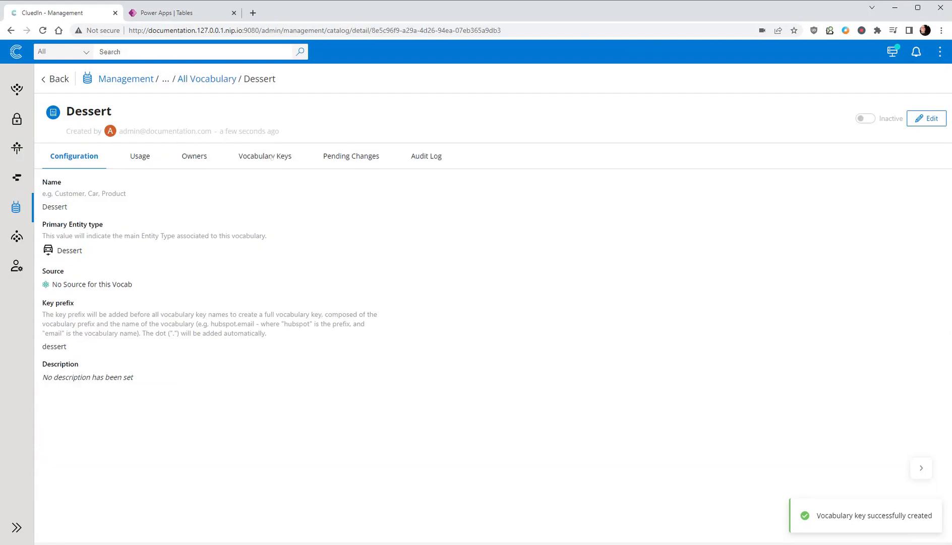
{"action": "left_click", "coordinate": [272, 157]}
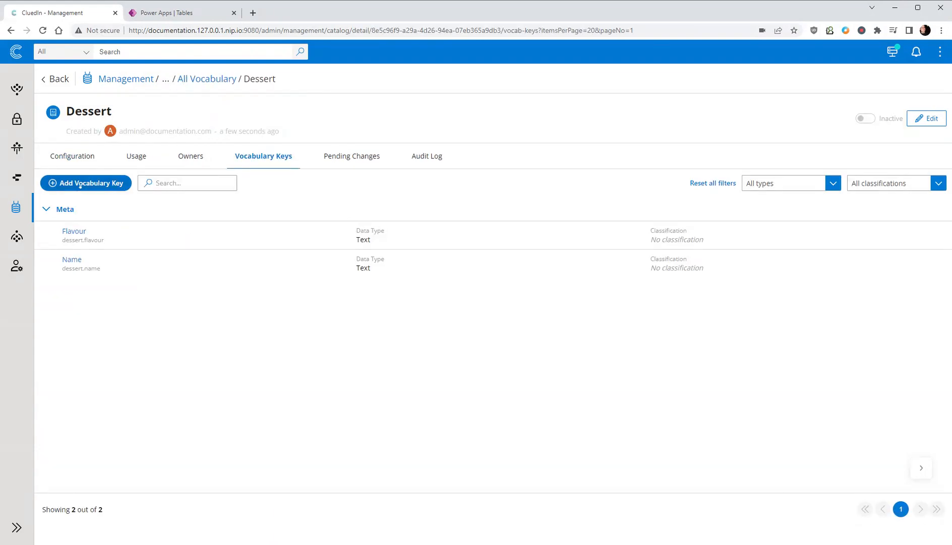
{"action": "left_click", "coordinate": [81, 184]}
{"action": "type", "text": "Id"}
{"action": "key", "text": "Tab"}
{"action": "type", "text": "id"}
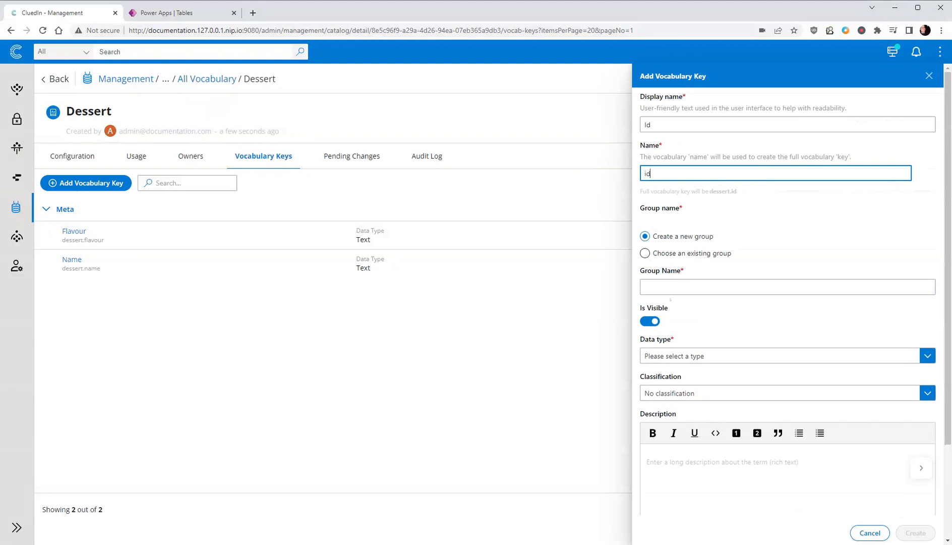
{"action": "left_click", "coordinate": [680, 254]}
{"action": "left_click", "coordinate": [676, 355]}
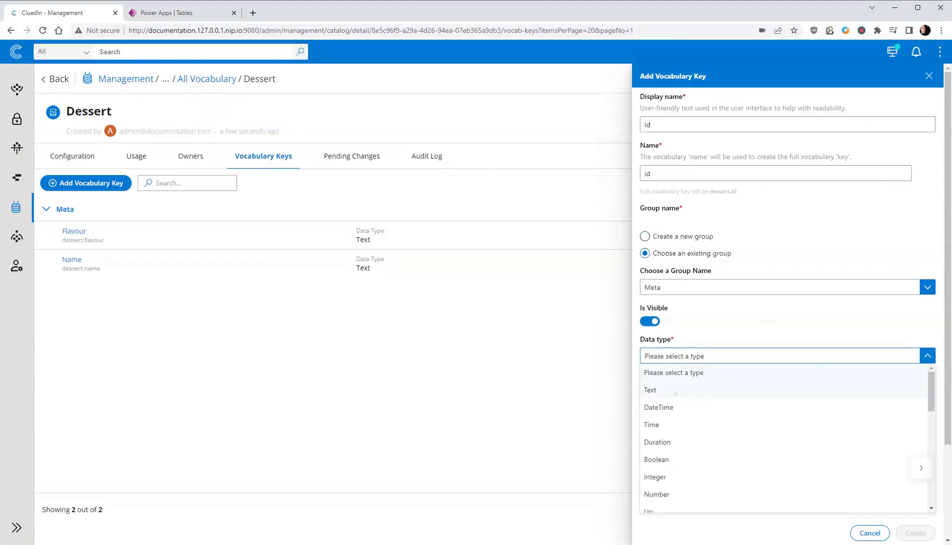
{"action": "left_click", "coordinate": [674, 390]}
{"action": "left_click", "coordinate": [915, 532]}
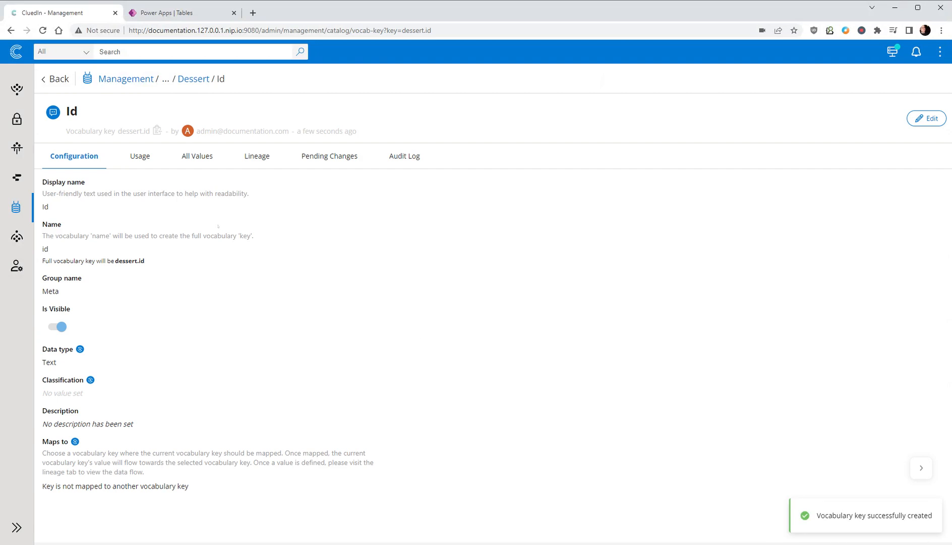
- Switch to Power Apps and check the custom tables in the environment
{"action": "left_click", "coordinate": [171, 10]}
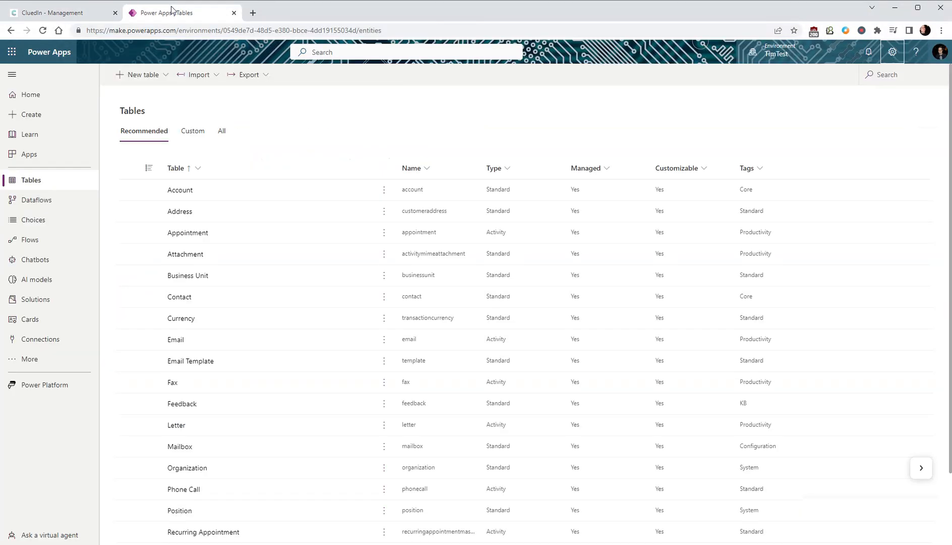
{"action": "left_click", "coordinate": [193, 130]}
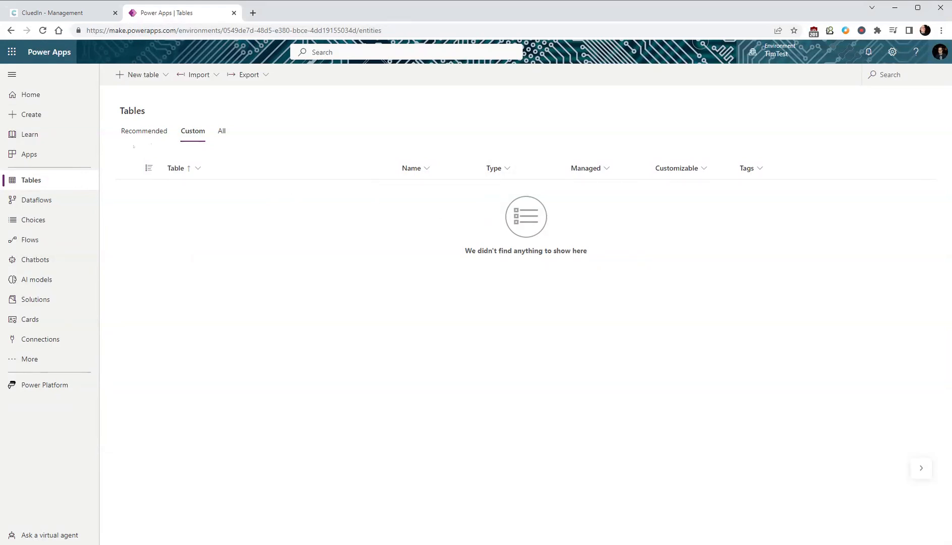
- Switch back to CluedIn, find the Dessert entity type and copy its entity type code /Dessert
{"action": "left_click", "coordinate": [71, 16]}
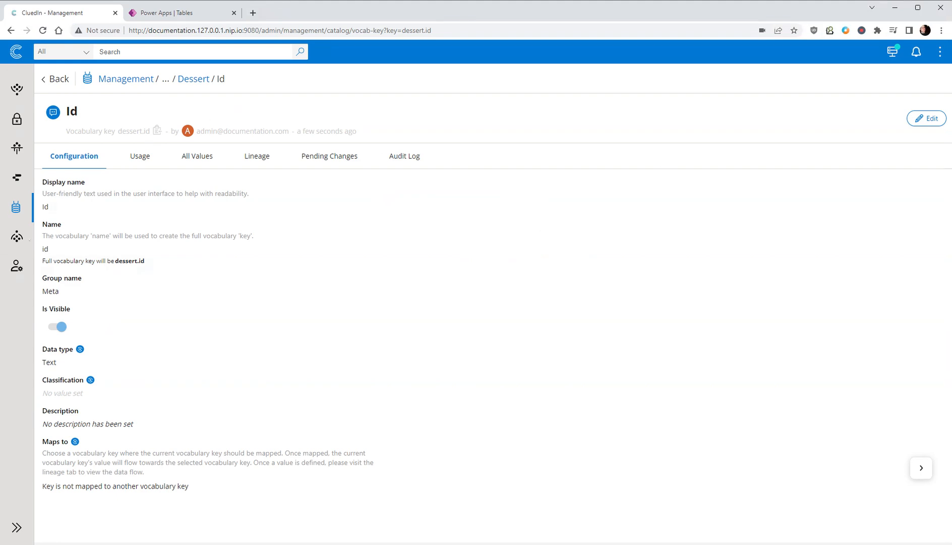
{"action": "left_click", "coordinate": [16, 207]}
{"action": "left_click", "coordinate": [88, 174]}
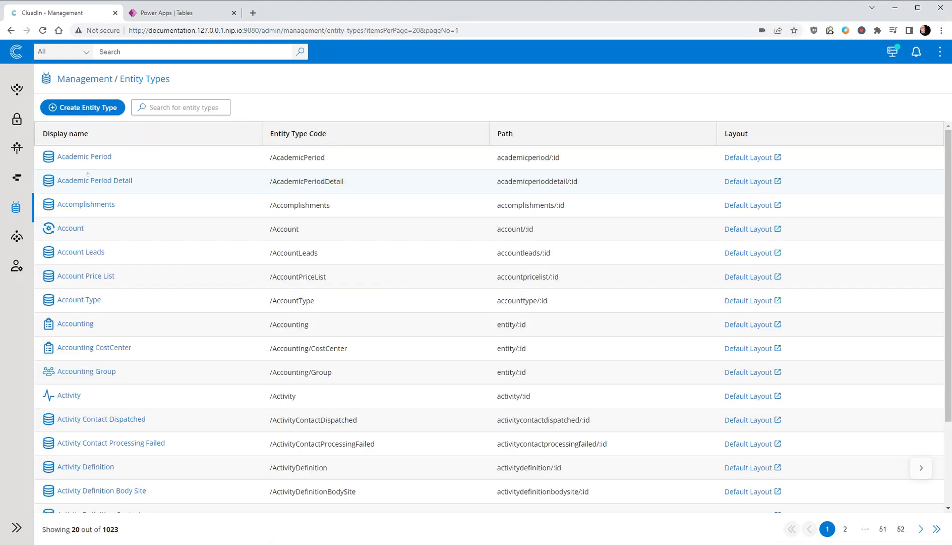
{"action": "left_click", "coordinate": [157, 114]}
{"action": "type", "text": "De"}
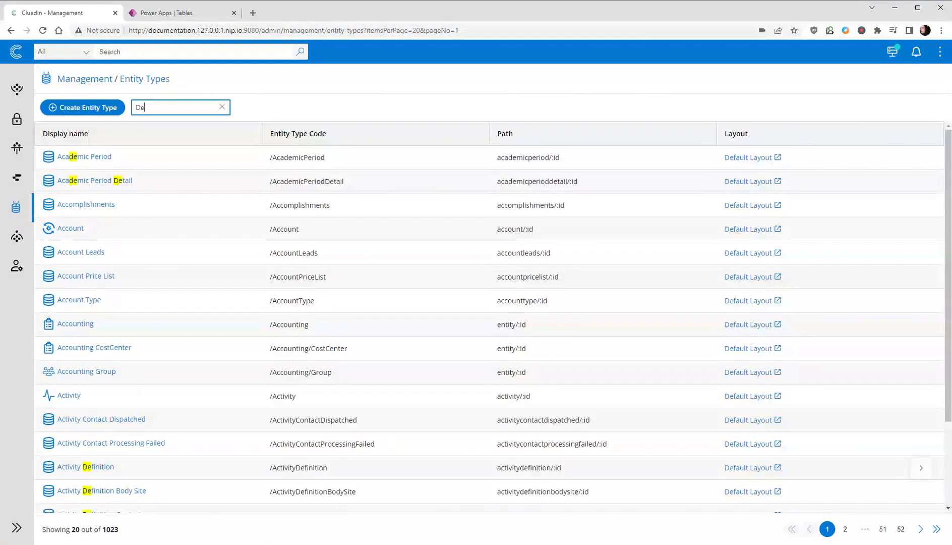
{"action": "type", "text": "ssert"}
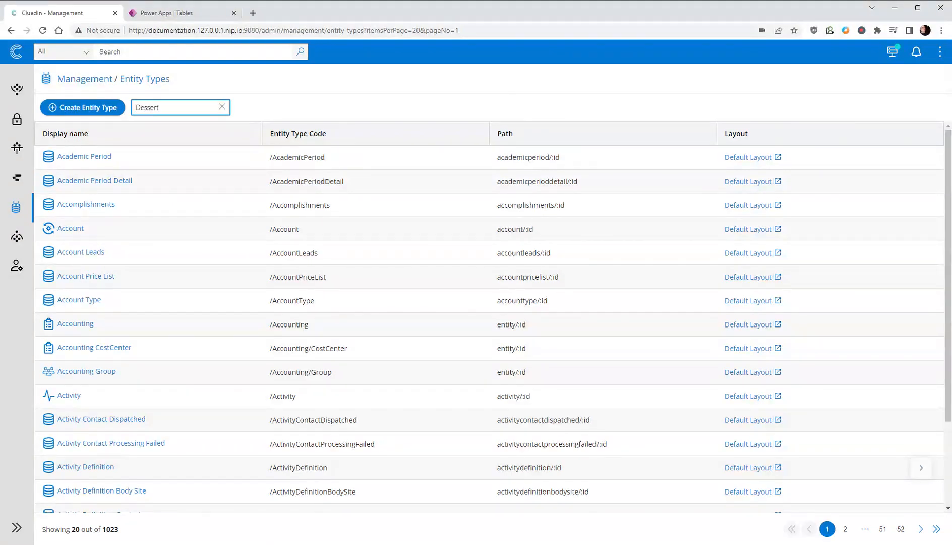
{"action": "left_click_drag", "start_coordinate": [272, 157], "coordinate": [304, 173]}
{"action": "key", "text": "ctrl+c"}
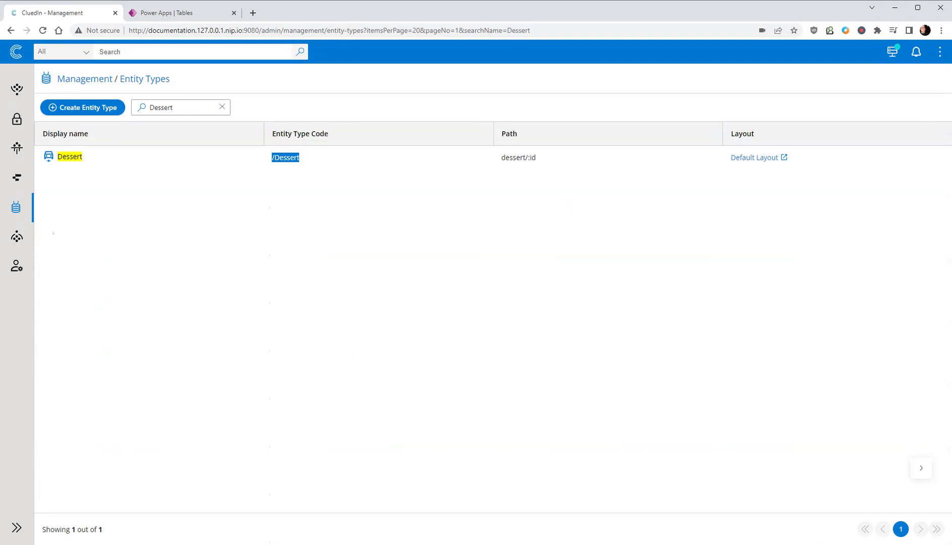
- In the administration settings, set the PowerApps entity types to sync to Dataverse to /Dessert and enable syncing to the Dataverse table
{"action": "left_click", "coordinate": [17, 266]}
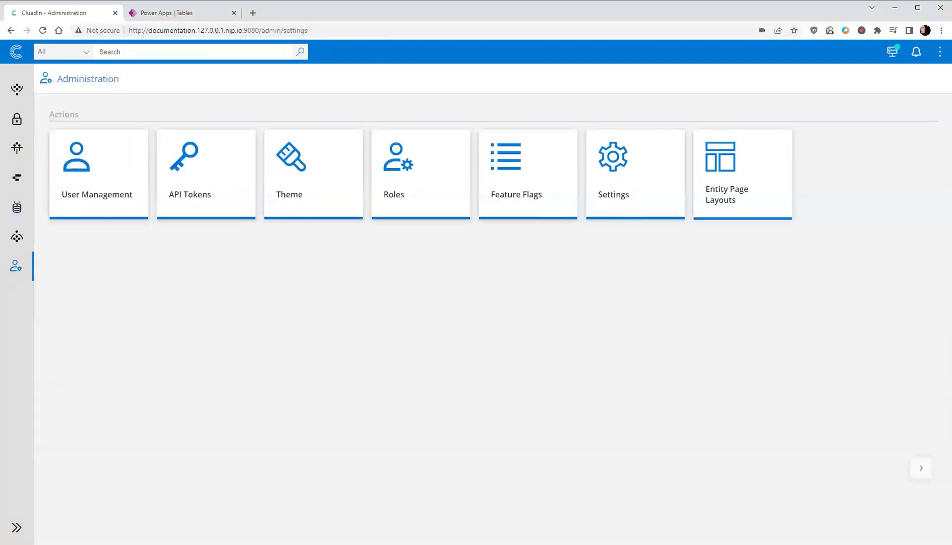
{"action": "left_click", "coordinate": [636, 201]}
{"action": "scroll", "coordinate": [637, 201], "scroll_direction": "down", "scroll_amount": 15}
{"action": "scroll", "coordinate": [489, 302], "scroll_direction": "down", "scroll_amount": 3}
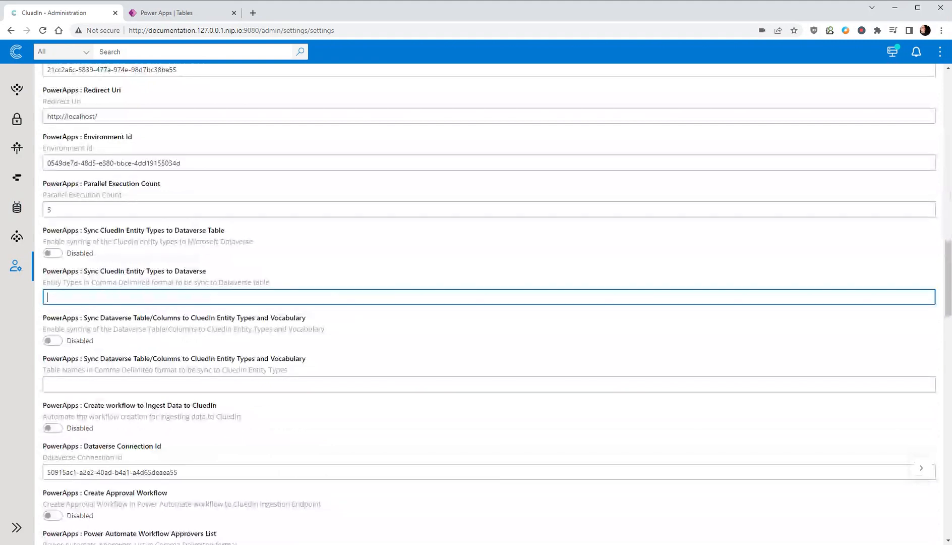
{"action": "key", "text": "ctrl+v"}
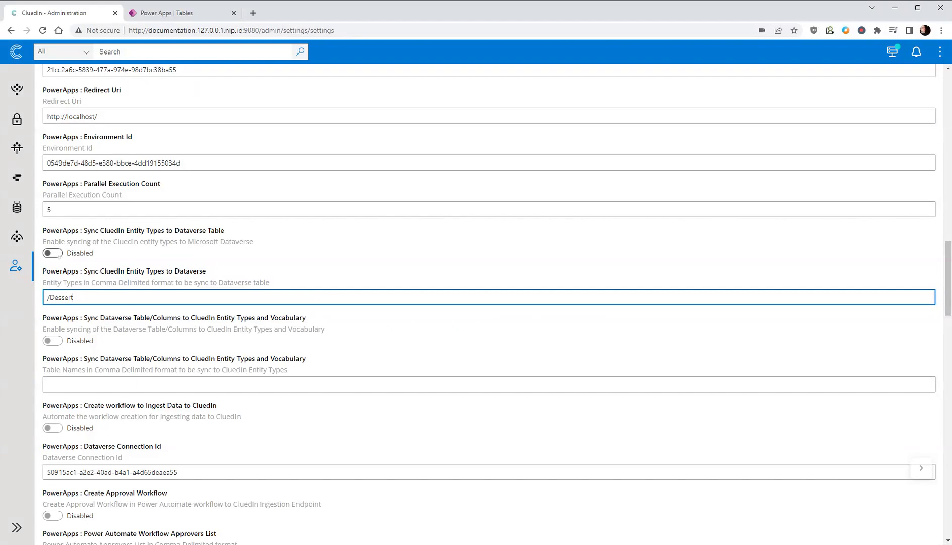
{"action": "left_click", "coordinate": [55, 253]}
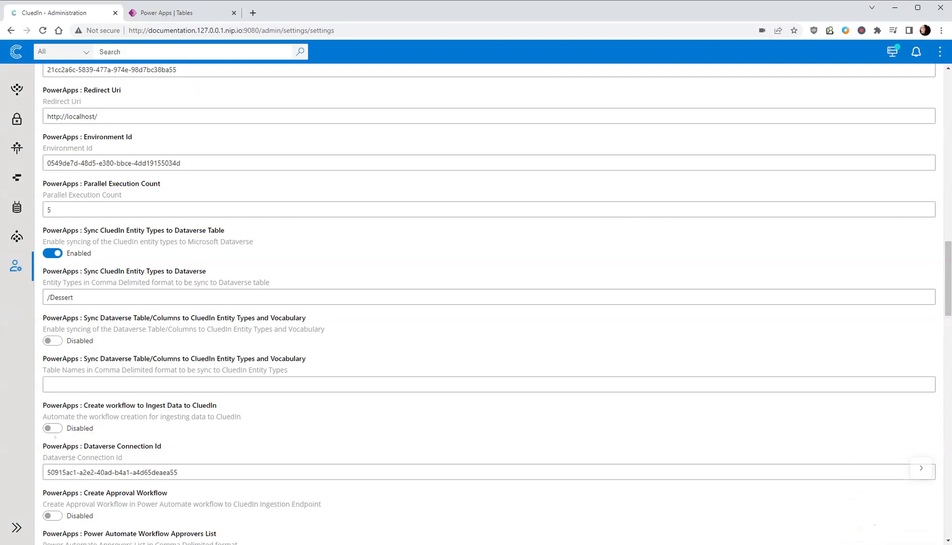
- Enable the PowerApps settings for creating the workflow to ingest data to CluedIn and for creating the CluedIn stream
{"action": "left_click", "coordinate": [54, 428]}
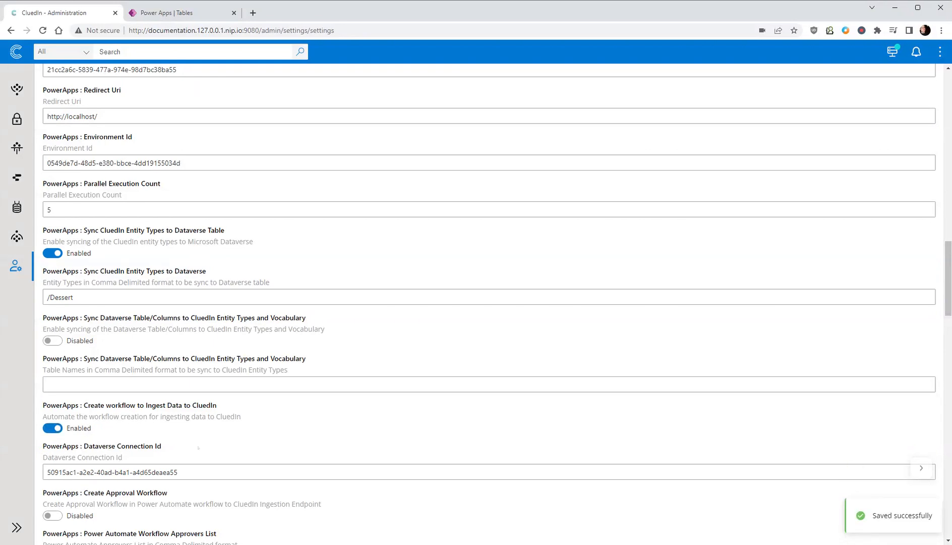
{"action": "scroll", "coordinate": [489, 302], "scroll_direction": "down", "scroll_amount": 2}
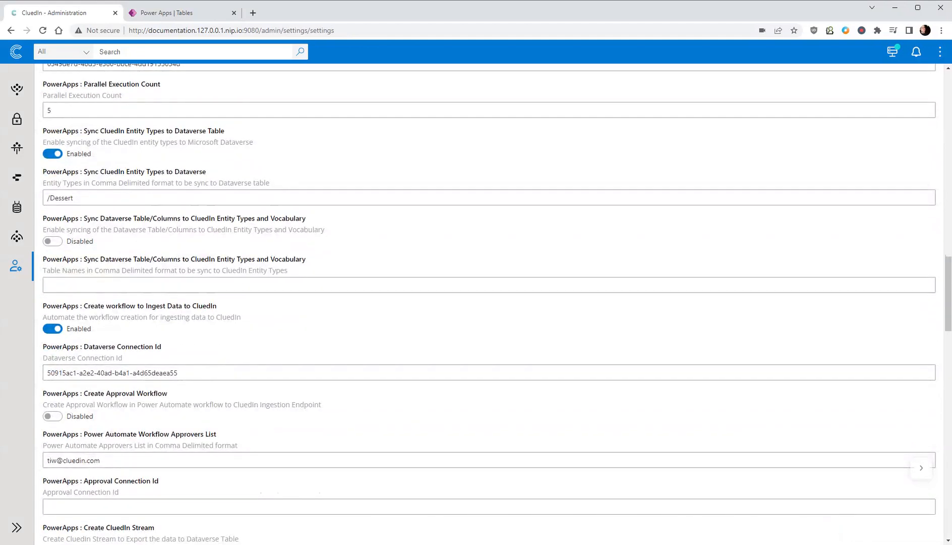
{"action": "scroll", "coordinate": [187, 394], "scroll_direction": "down", "scroll_amount": 3}
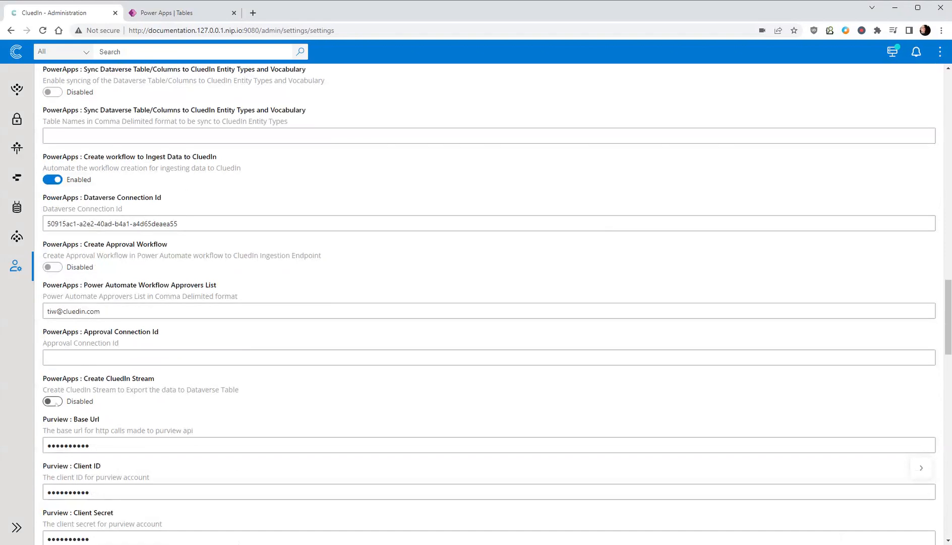
{"action": "left_click", "coordinate": [52, 401]}
{"action": "left_click", "coordinate": [920, 468]}
{"action": "left_click", "coordinate": [918, 468]}
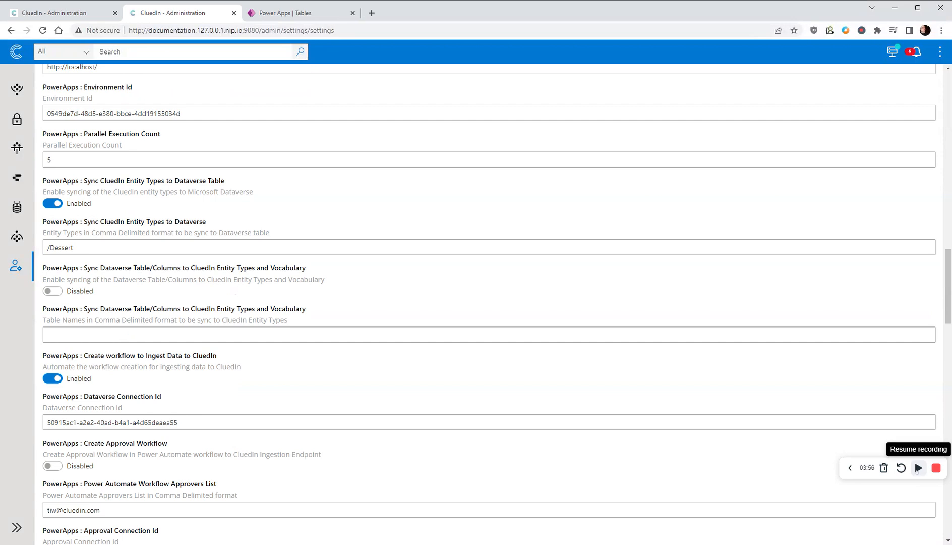
{"action": "left_click", "coordinate": [917, 468]}
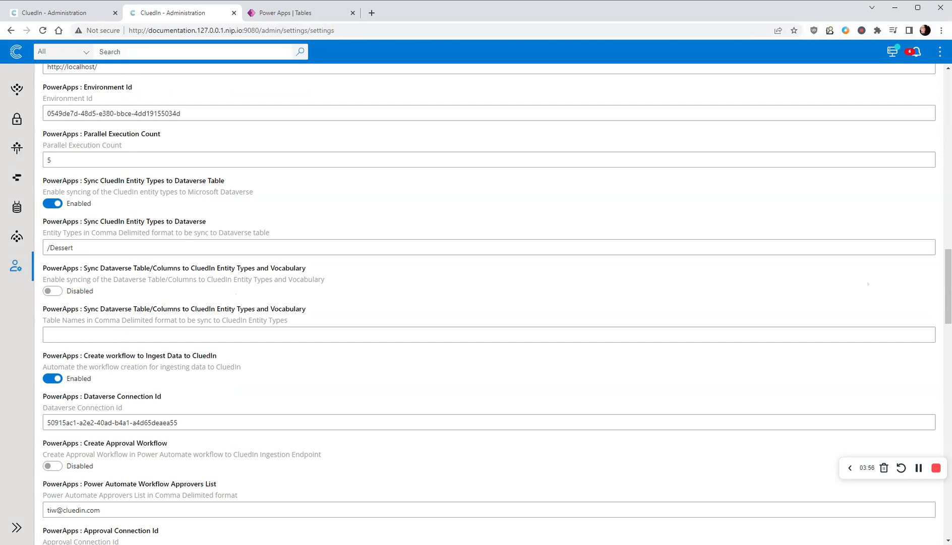
- Review the notifications about the Dessert sync jobs and close the Notification Center
{"action": "left_click", "coordinate": [915, 53]}
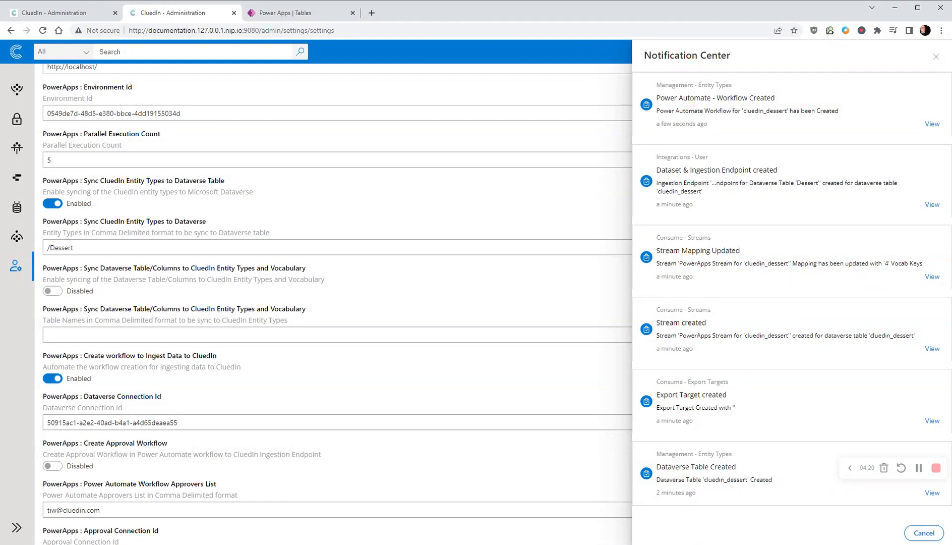
{"action": "left_click", "coordinate": [936, 56]}
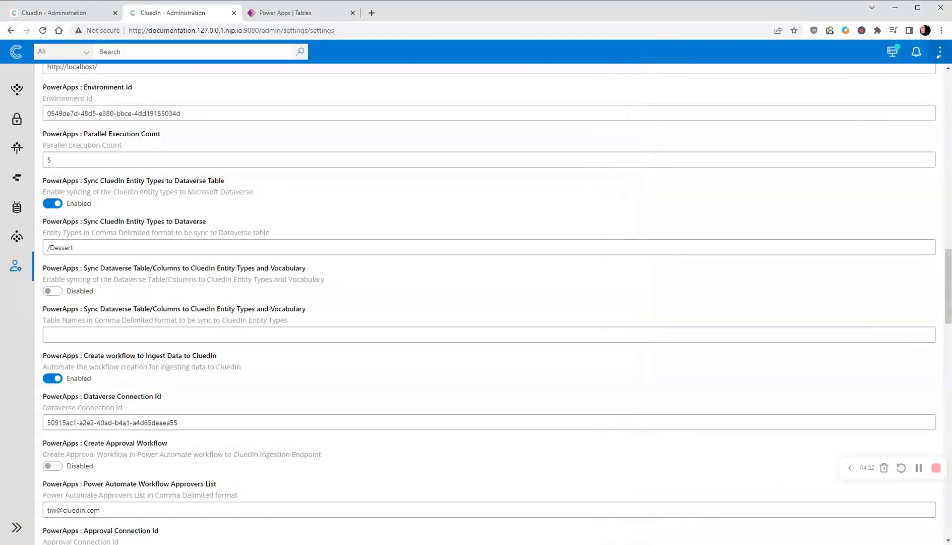
- Examine the PowerApps stream for 'cluedin_dessert', including its filters, export target configuration, exported properties and data
{"action": "left_click", "coordinate": [16, 236]}
{"action": "left_click", "coordinate": [223, 190]}
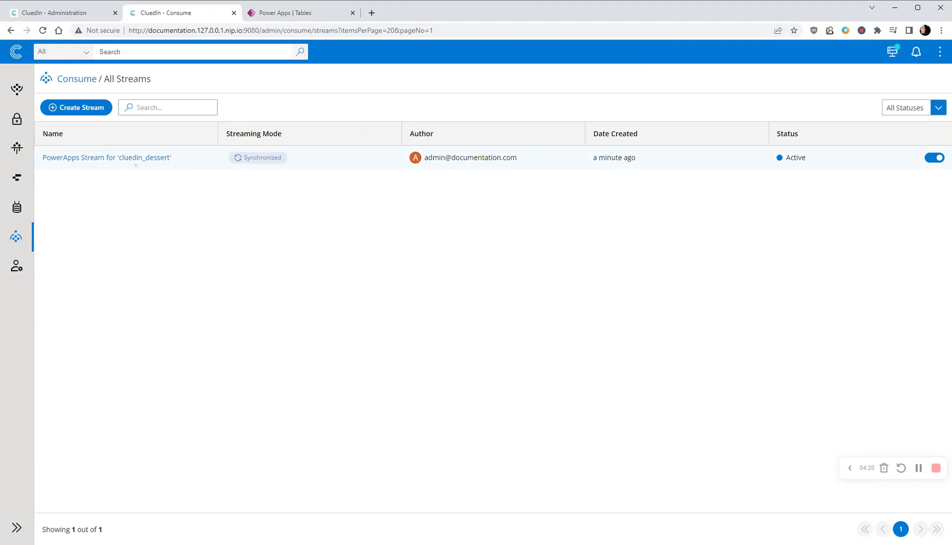
{"action": "left_click", "coordinate": [112, 158]}
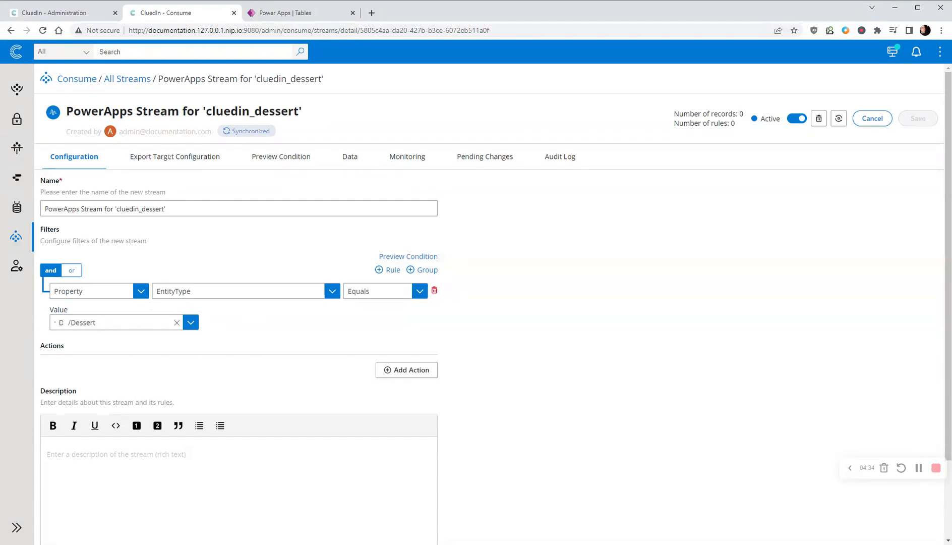
{"action": "left_click", "coordinate": [171, 157]}
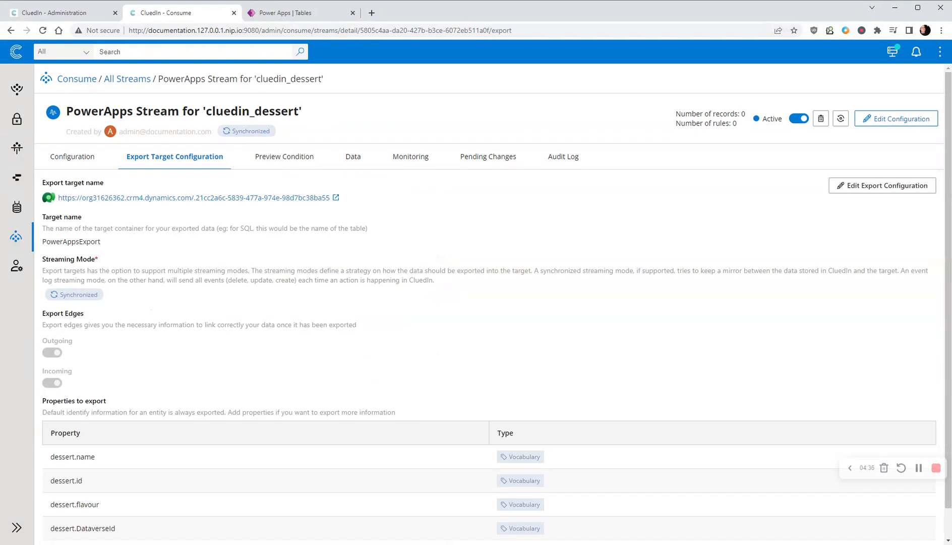
{"action": "scroll", "coordinate": [90, 437], "scroll_direction": "down", "scroll_amount": 1}
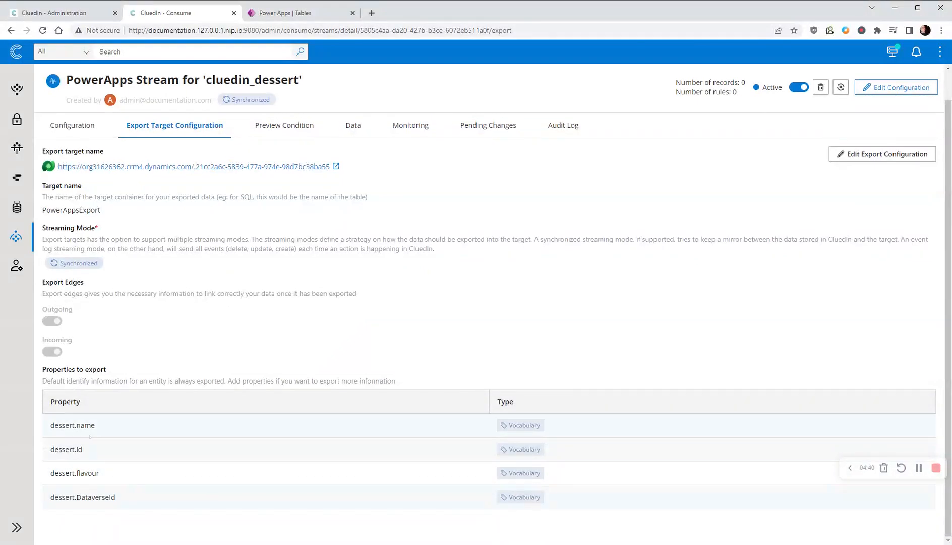
{"action": "left_click", "coordinate": [350, 132]}
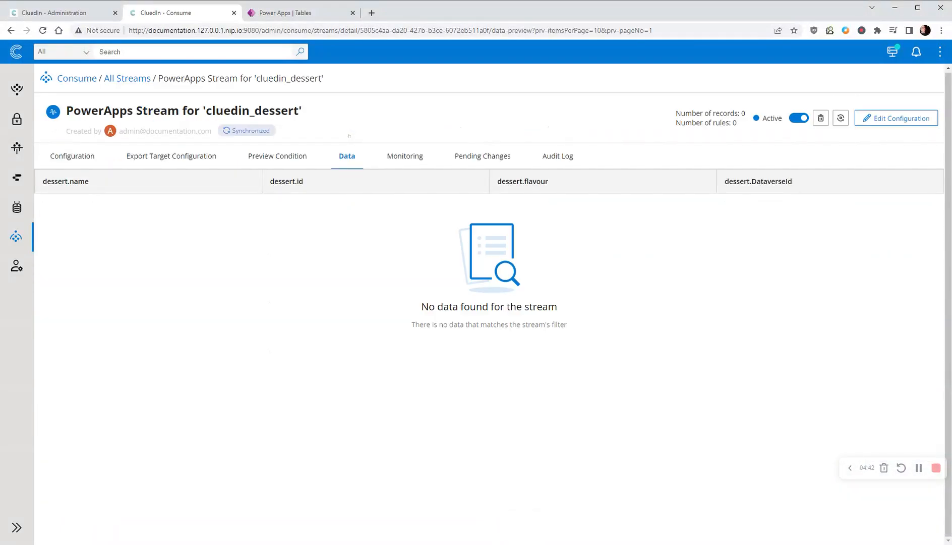
- Under the Dataverse data sources, open the CluedIn ingestion endpoint for the Dessert table and examine its preview and mapping
{"action": "left_click", "coordinate": [17, 90]}
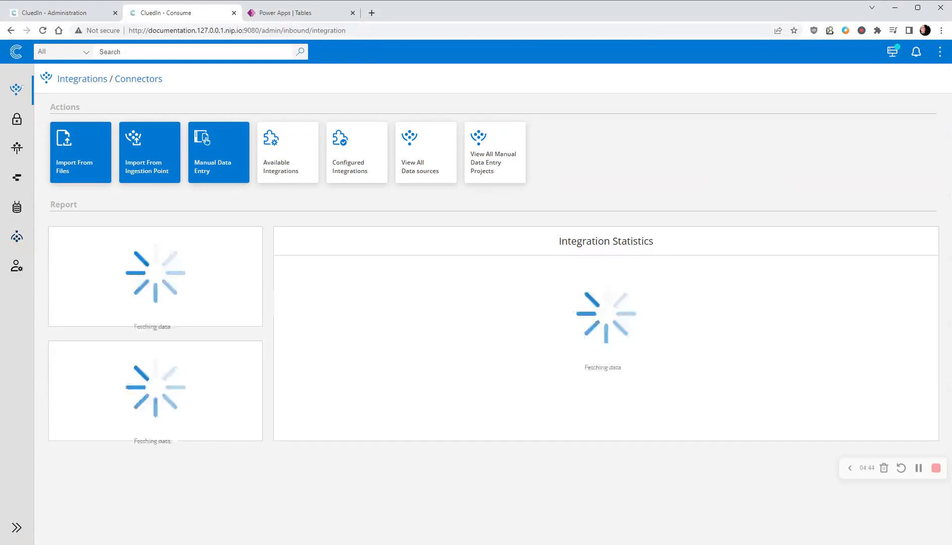
{"action": "left_click", "coordinate": [426, 151]}
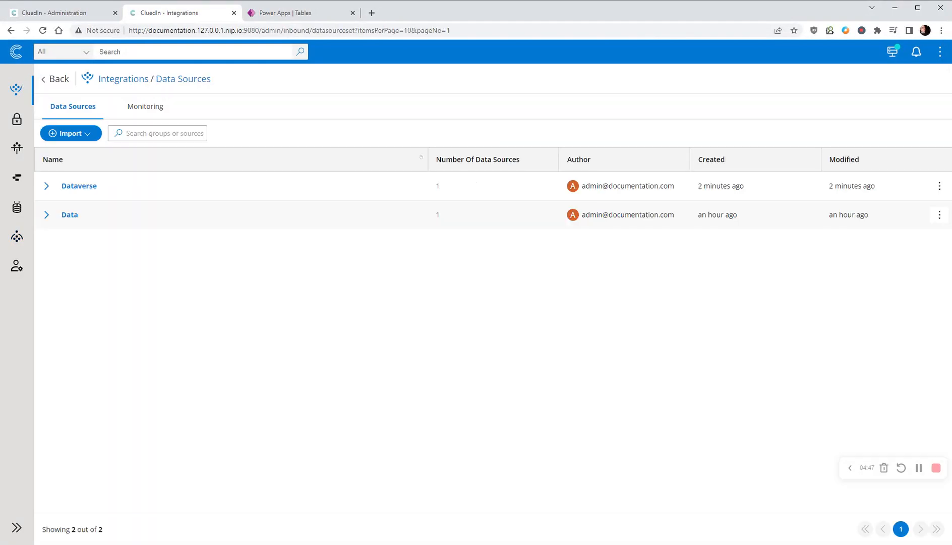
{"action": "left_click", "coordinate": [46, 186]}
{"action": "left_click", "coordinate": [60, 218]}
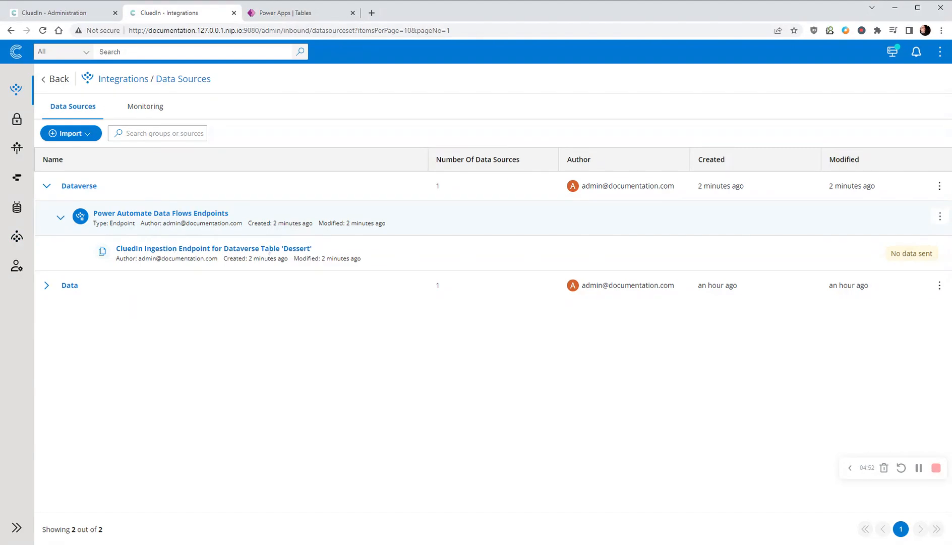
{"action": "left_click", "coordinate": [273, 249]}
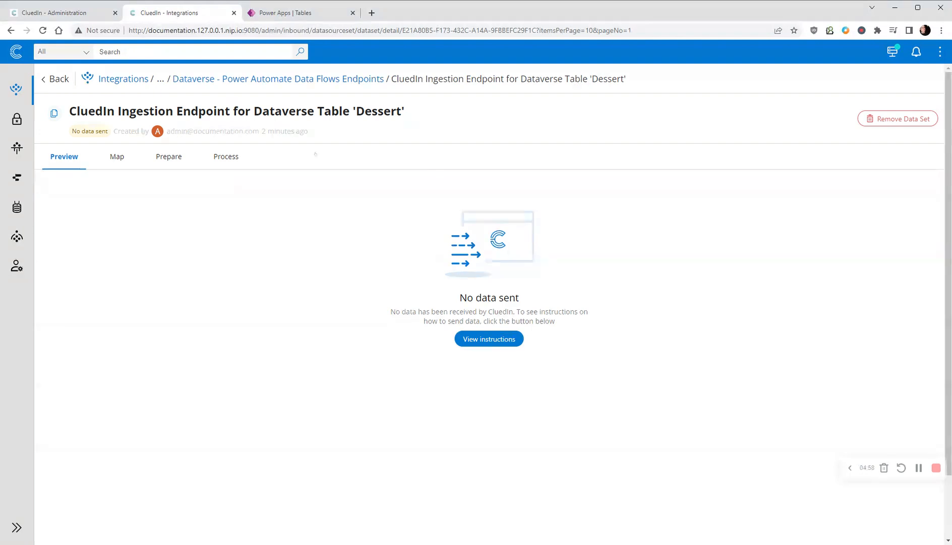
{"action": "left_click", "coordinate": [116, 157]}
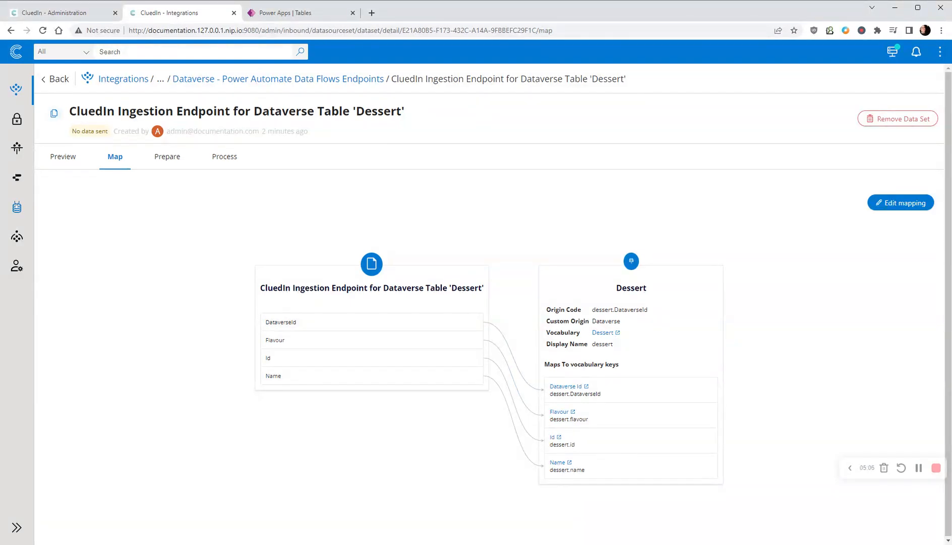
- Find the Dessert entity type in Management and open its Dataverse data
{"action": "left_click", "coordinate": [17, 206]}
{"action": "left_click", "coordinate": [101, 179]}
{"action": "left_click", "coordinate": [164, 108]}
{"action": "type", "text": "dessert"}
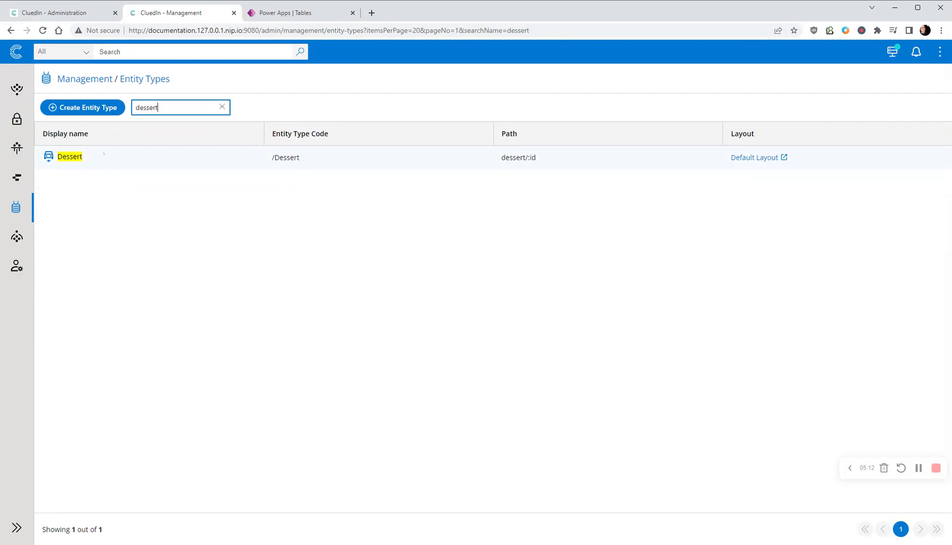
{"action": "left_click", "coordinate": [64, 157]}
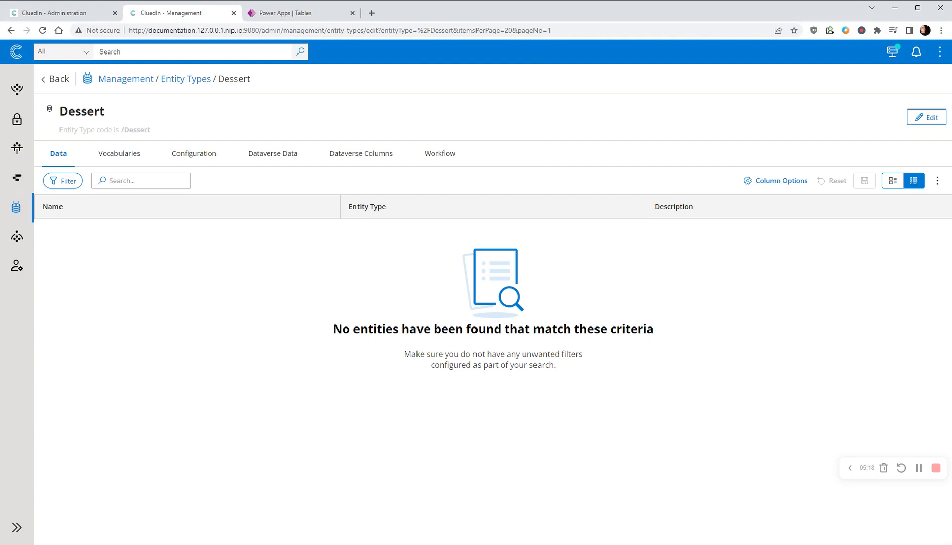
{"action": "left_click", "coordinate": [272, 155]}
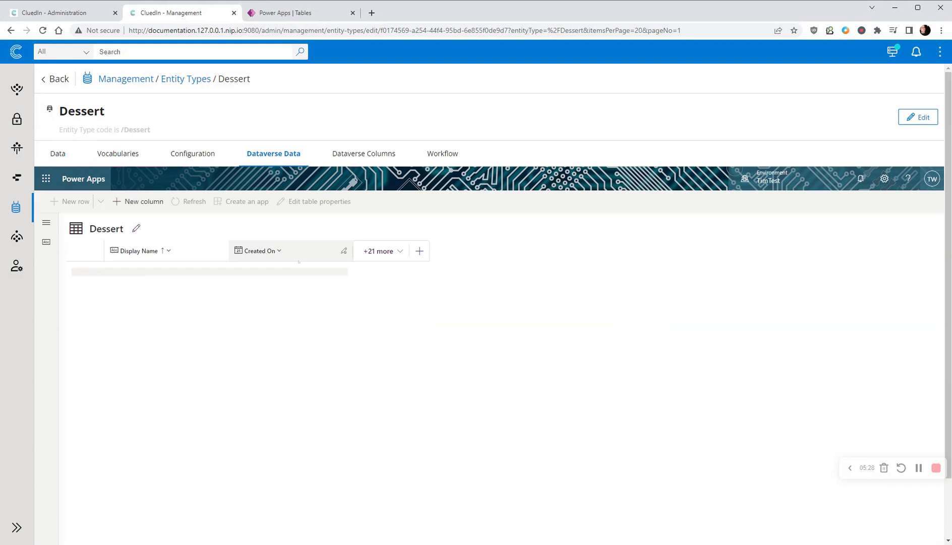
- Show the existing Flavour, Id and Name columns in the Dessert Dataverse table
{"action": "left_click", "coordinate": [389, 255]}
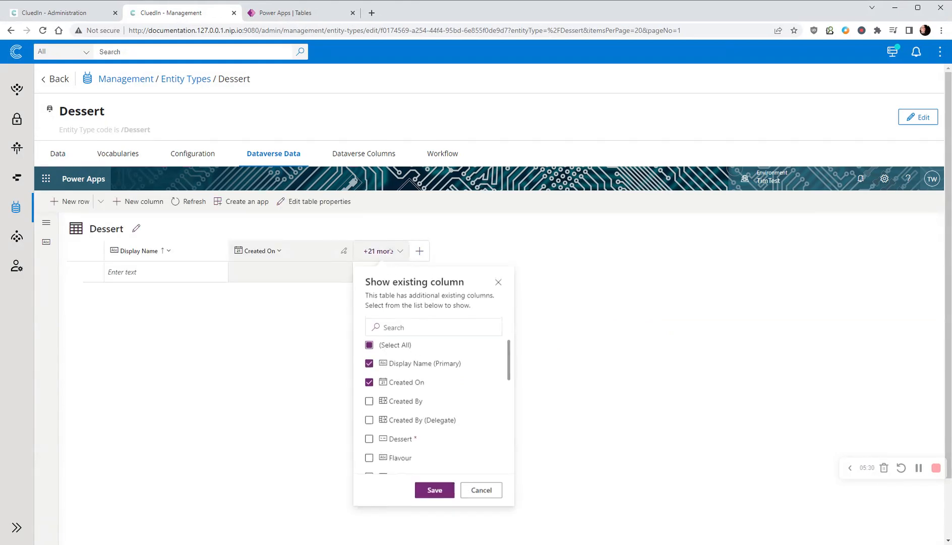
{"action": "scroll", "coordinate": [437, 447], "scroll_direction": "down", "scroll_amount": 1}
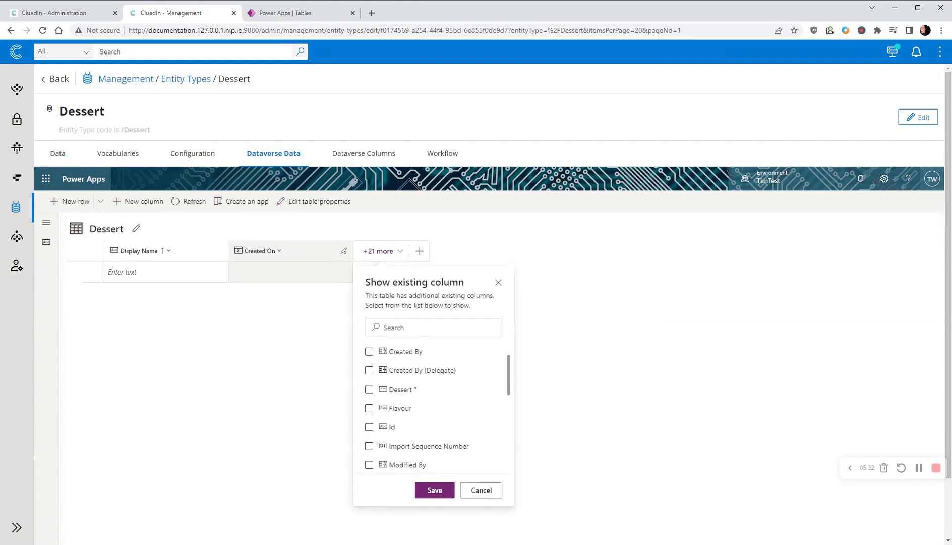
{"action": "left_click", "coordinate": [370, 408]}
{"action": "scroll", "coordinate": [371, 385], "scroll_direction": "down", "scroll_amount": 1}
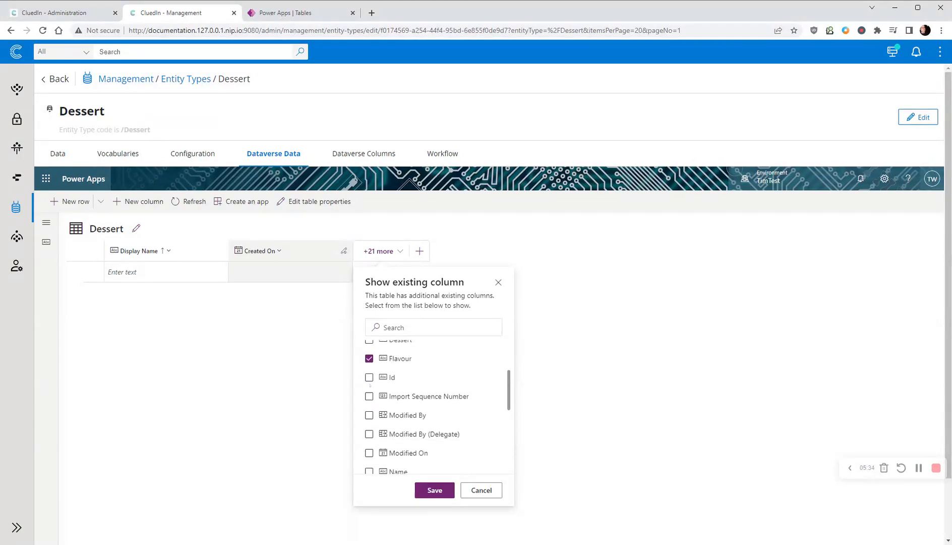
{"action": "scroll", "coordinate": [368, 434], "scroll_direction": "down", "scroll_amount": 1}
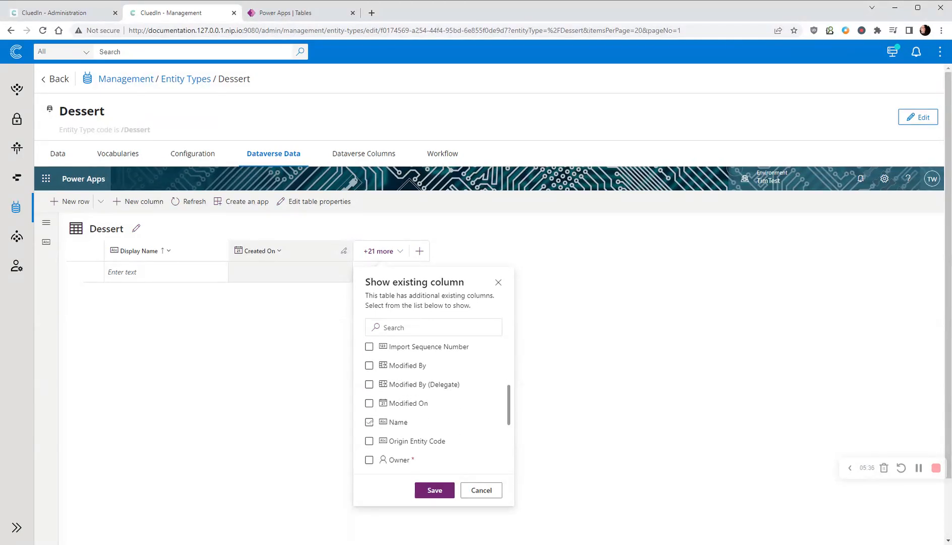
{"action": "left_click", "coordinate": [370, 422]}
{"action": "left_click", "coordinate": [435, 490]}
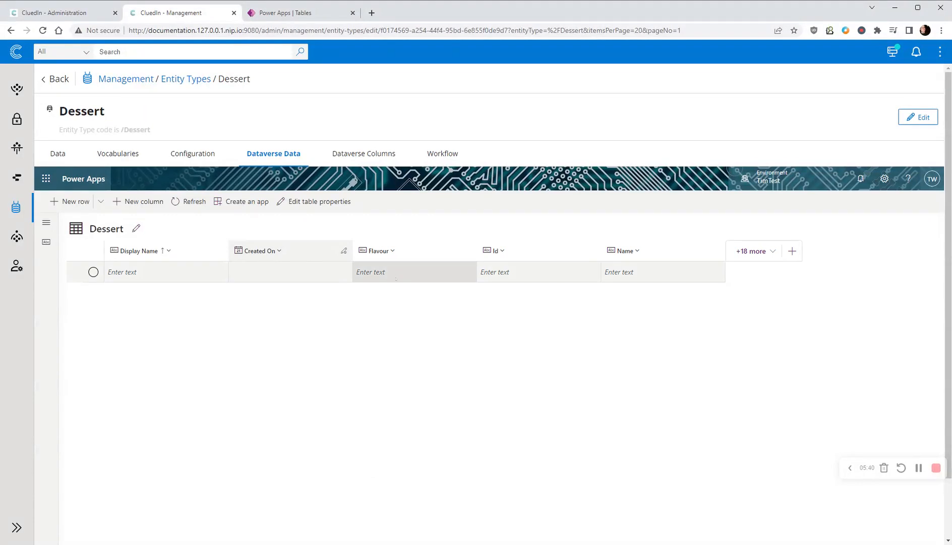
- Add a row to the Dessert Dataverse table with Id 23, Flavour Vanilla and Name Ice Cream
{"action": "left_click", "coordinate": [529, 272]}
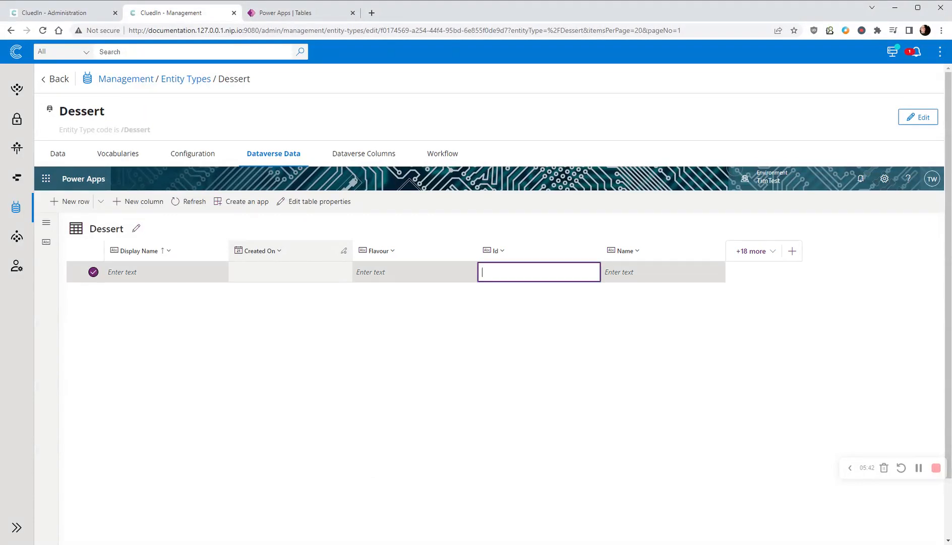
{"action": "type", "text": "23"}
{"action": "left_click", "coordinate": [446, 272]}
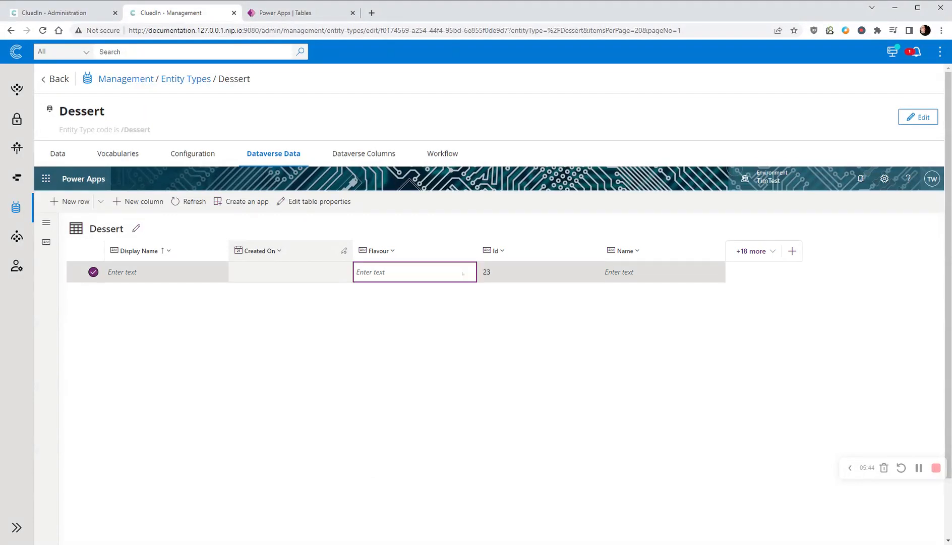
{"action": "type", "text": "Vanialla"}
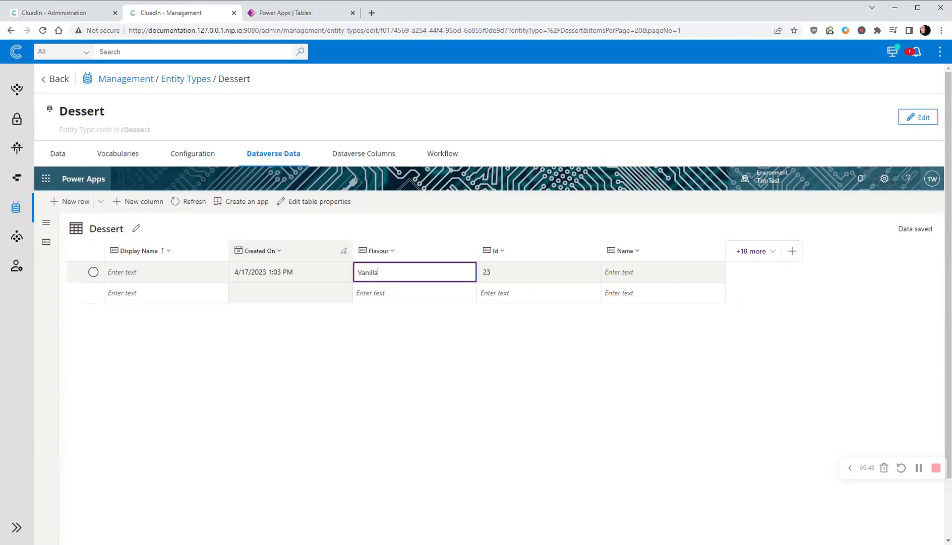
{"action": "left_click", "coordinate": [660, 277]}
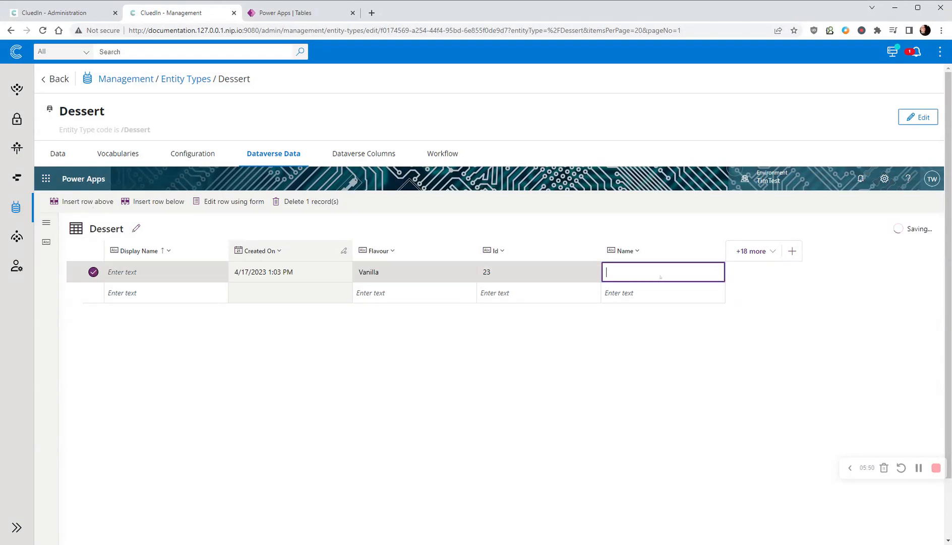
{"action": "type", "text": "Ice Cream"}
{"action": "left_click", "coordinate": [693, 291]}
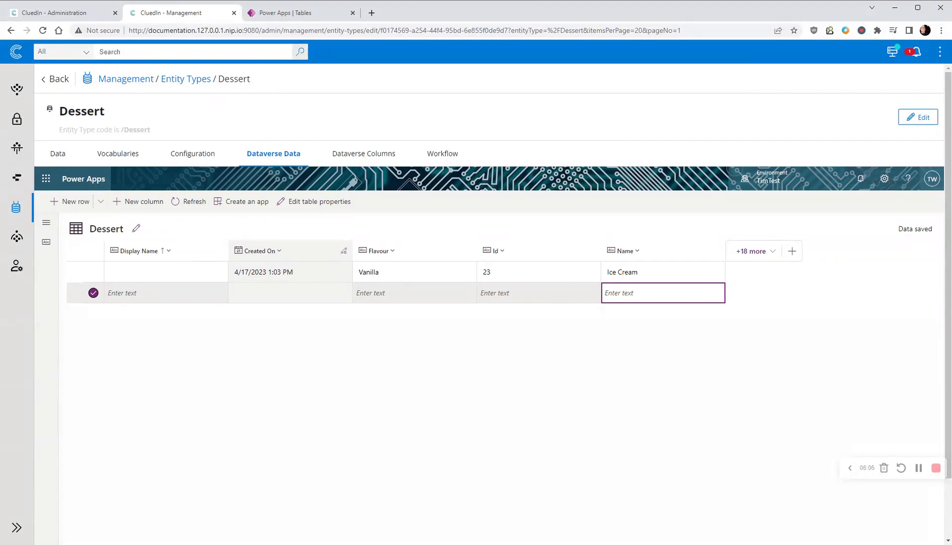
- Search all CluedIn records and open Ice Cream, and view the Dessert table's data in Power Apps
{"action": "left_click", "coordinate": [300, 51]}
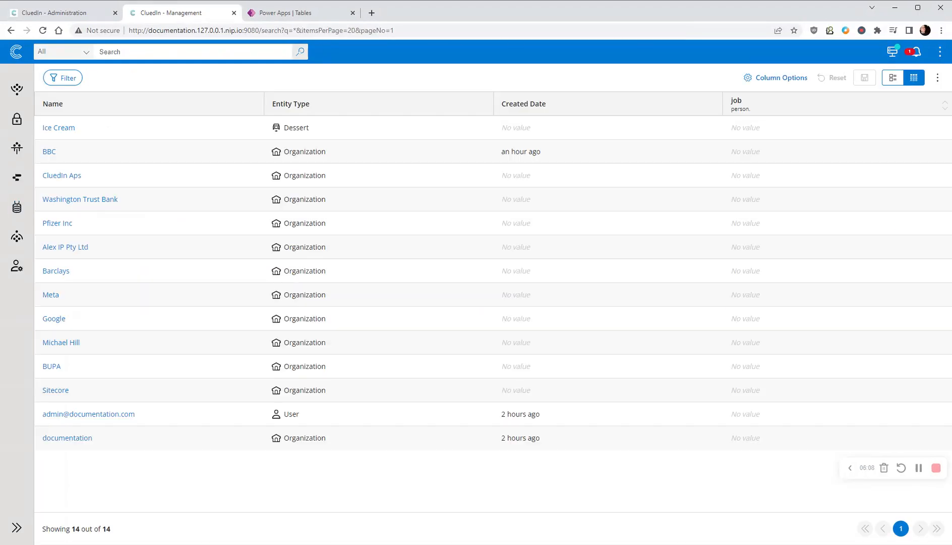
{"action": "left_click", "coordinate": [70, 128]}
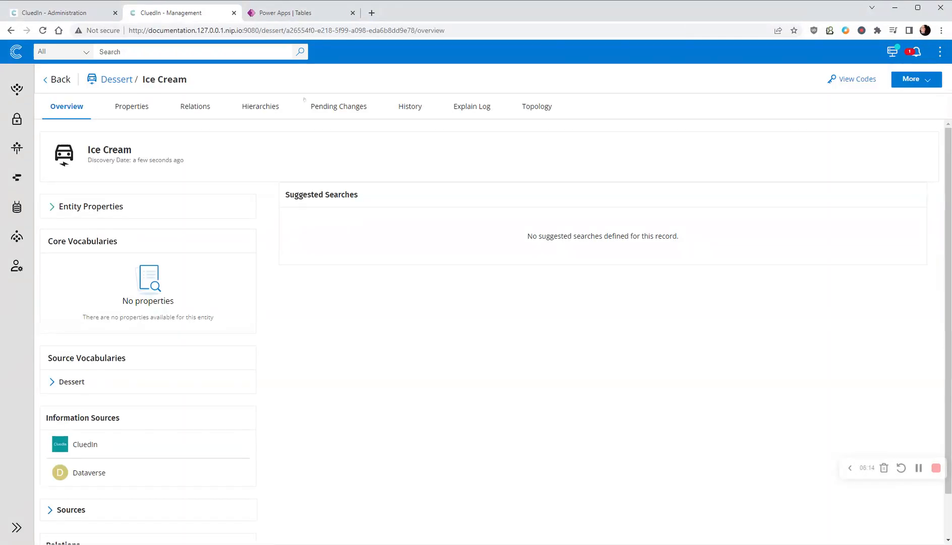
{"action": "left_click", "coordinate": [304, 14]}
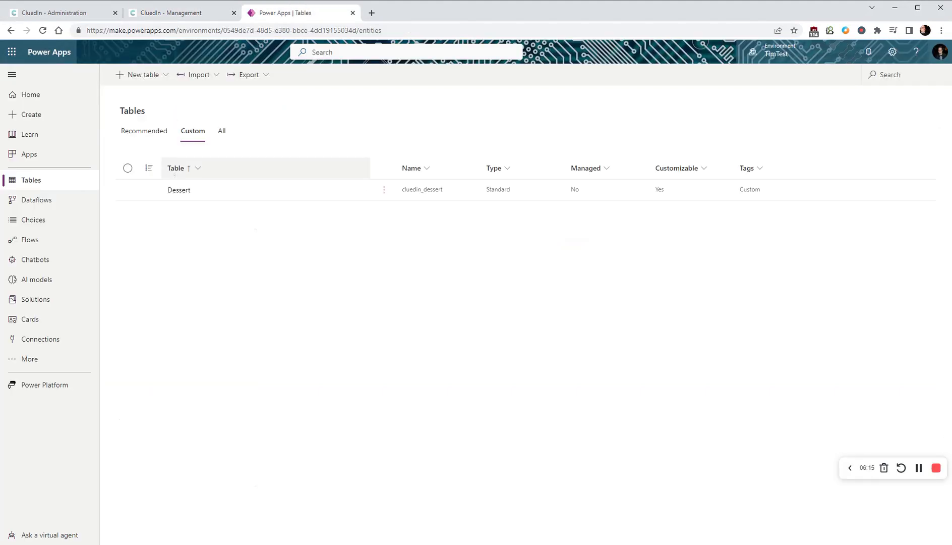
{"action": "left_click", "coordinate": [178, 190]}
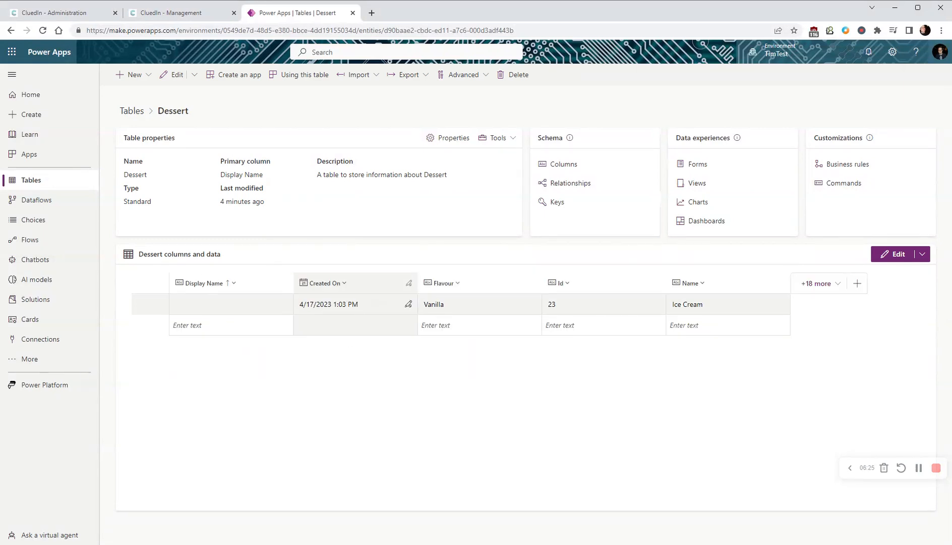
- Switch back to CluedIn and examine the Dessert entity type's workflow and Dataverse columns
{"action": "left_click", "coordinate": [187, 14]}
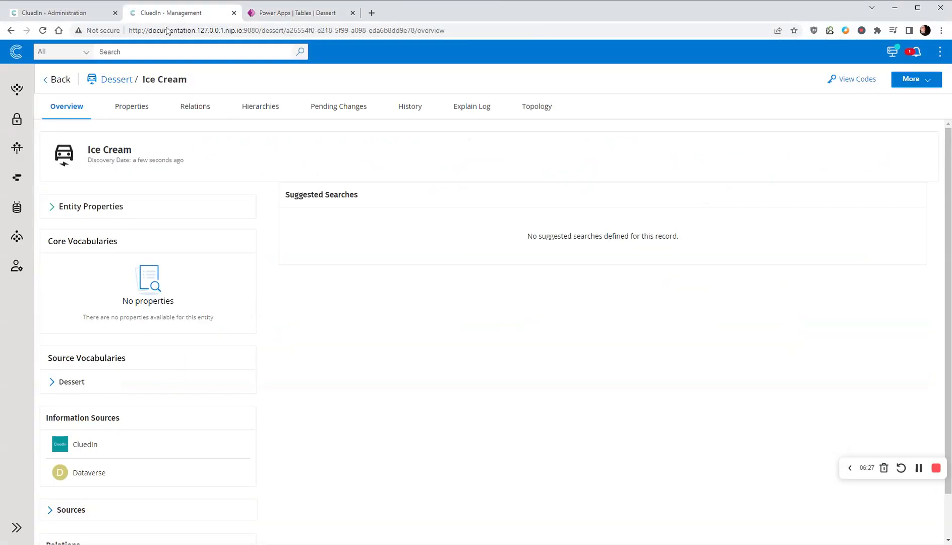
{"action": "left_click", "coordinate": [117, 79]}
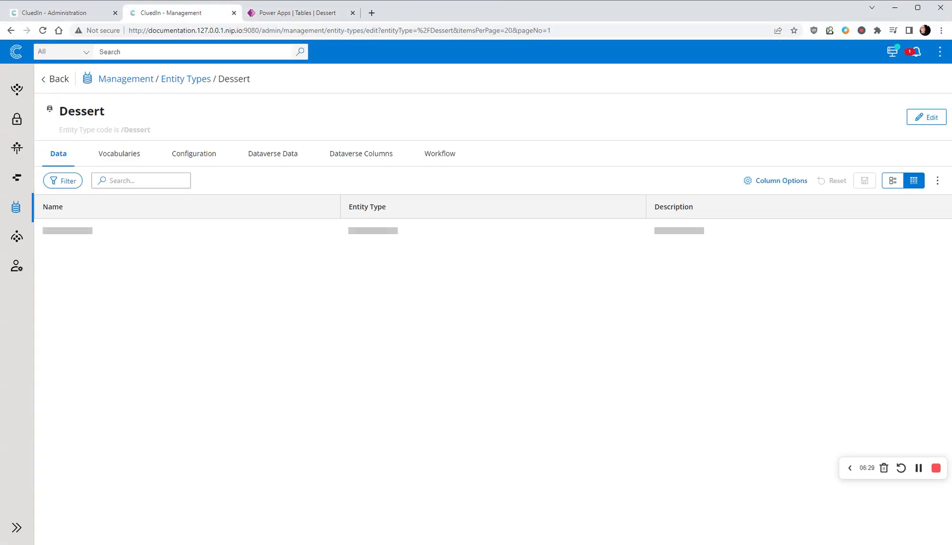
{"action": "left_click", "coordinate": [445, 157]}
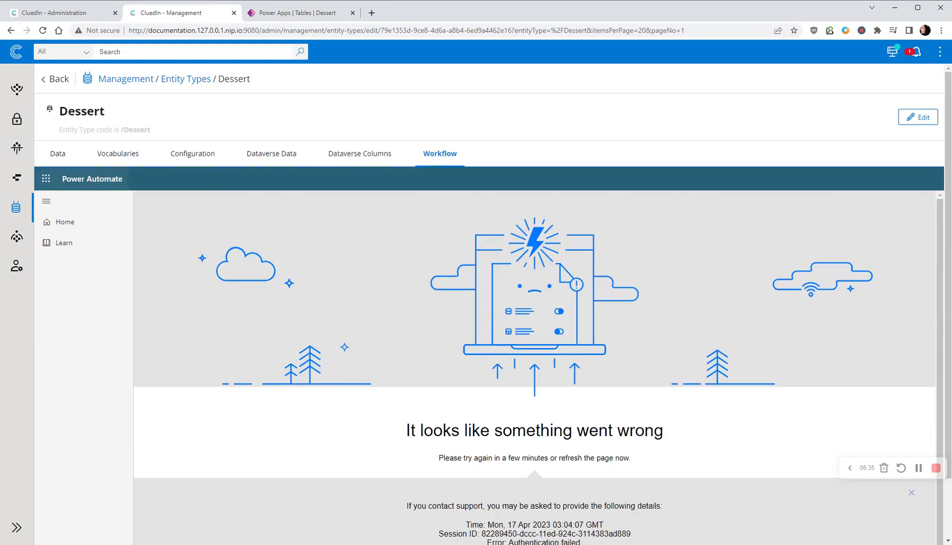
{"action": "left_click", "coordinate": [374, 156]}
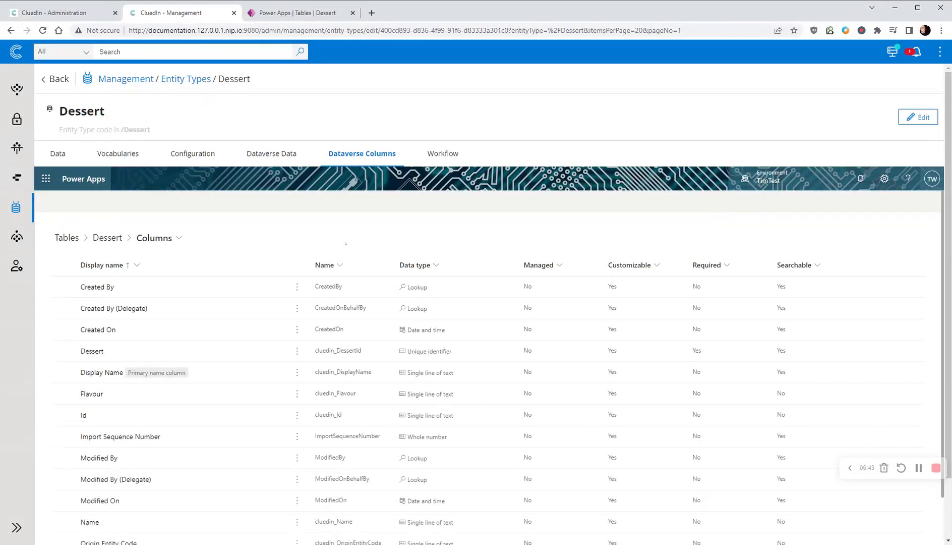
{"action": "scroll", "coordinate": [190, 398], "scroll_direction": "down", "scroll_amount": 1}
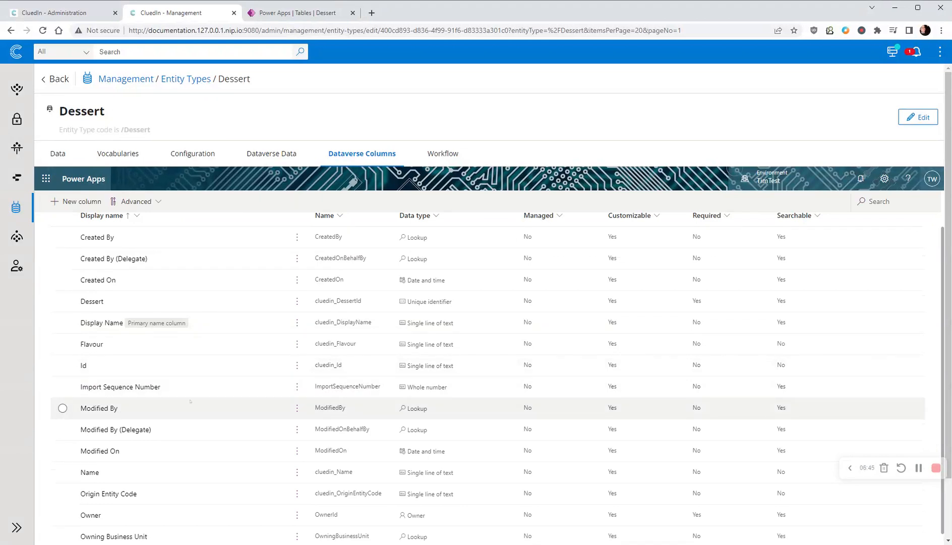
- In Power Apps, open the CluedIn Workflow from Dataverse ('cluedin_dessert') flow and examine its run history, row trigger and HTTP action
{"action": "left_click", "coordinate": [305, 13]}
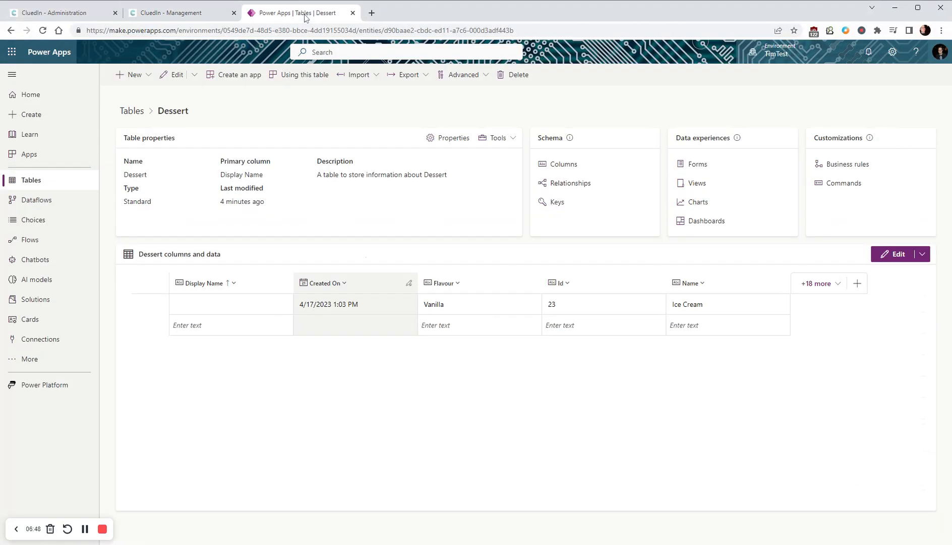
{"action": "left_click", "coordinate": [30, 240]}
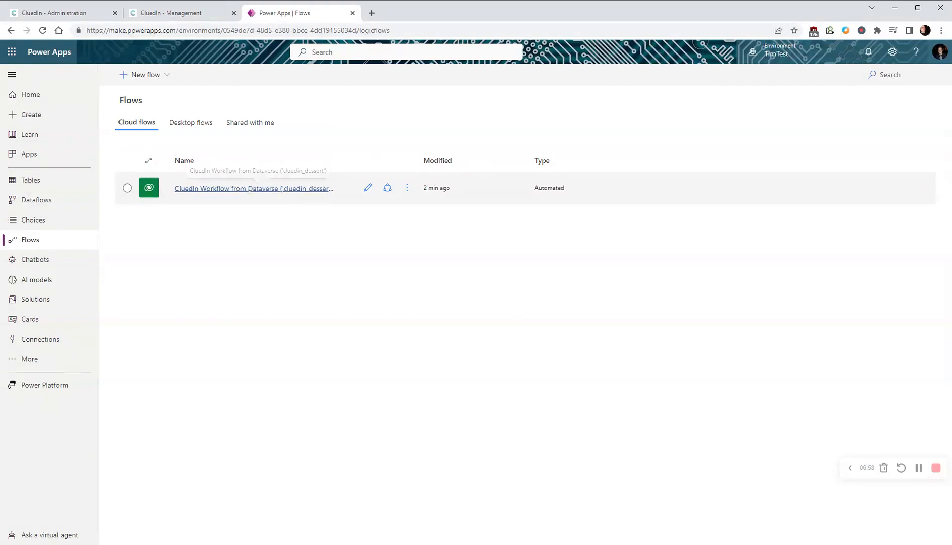
{"action": "left_click", "coordinate": [257, 189]}
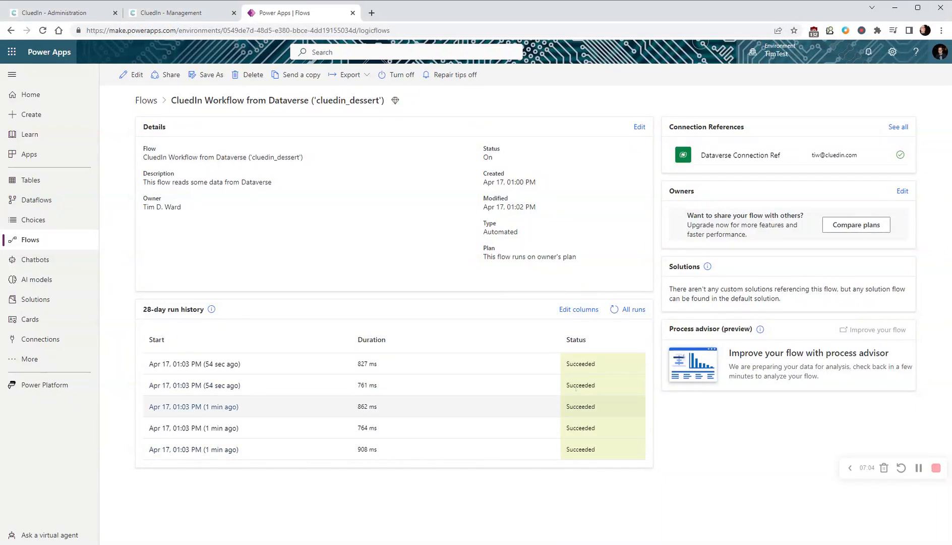
{"action": "left_click", "coordinate": [130, 76]}
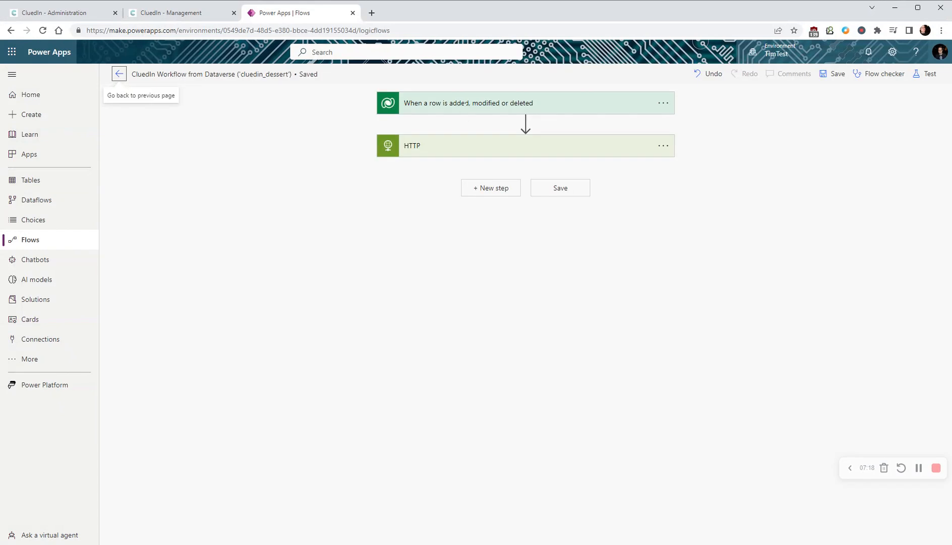
{"action": "left_click", "coordinate": [465, 103]}
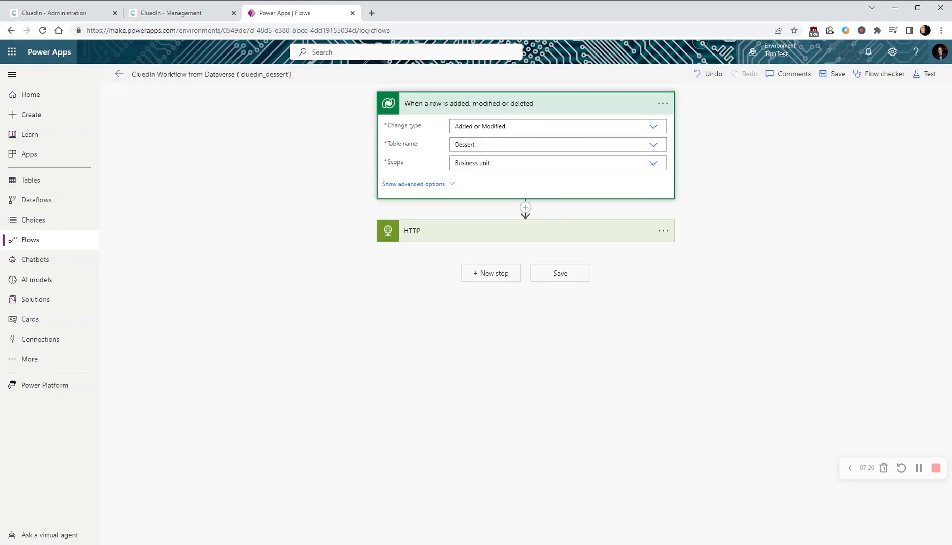
{"action": "left_click", "coordinate": [445, 231]}
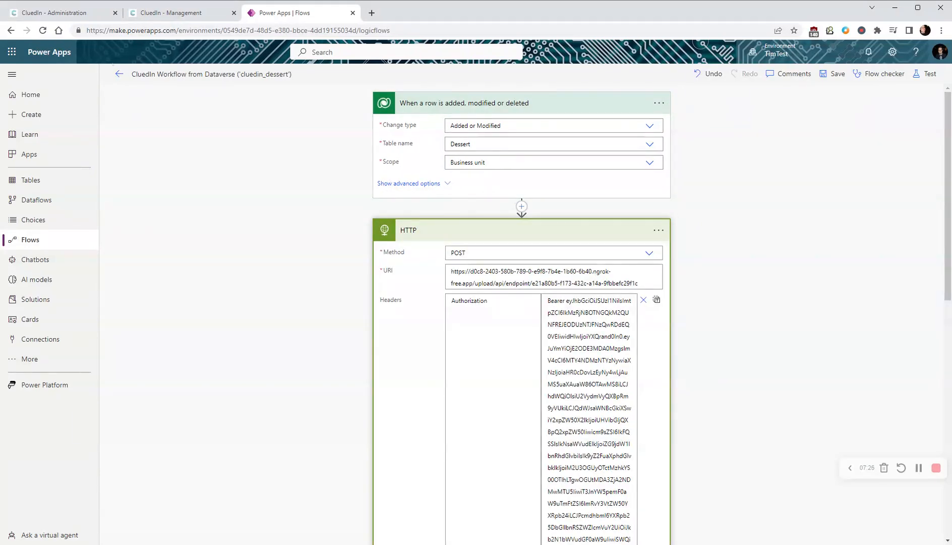
- Check the PowerApps settings in CluedIn Administration and return to the Dessert entity type's Dataverse columns
{"action": "left_click", "coordinate": [54, 11]}
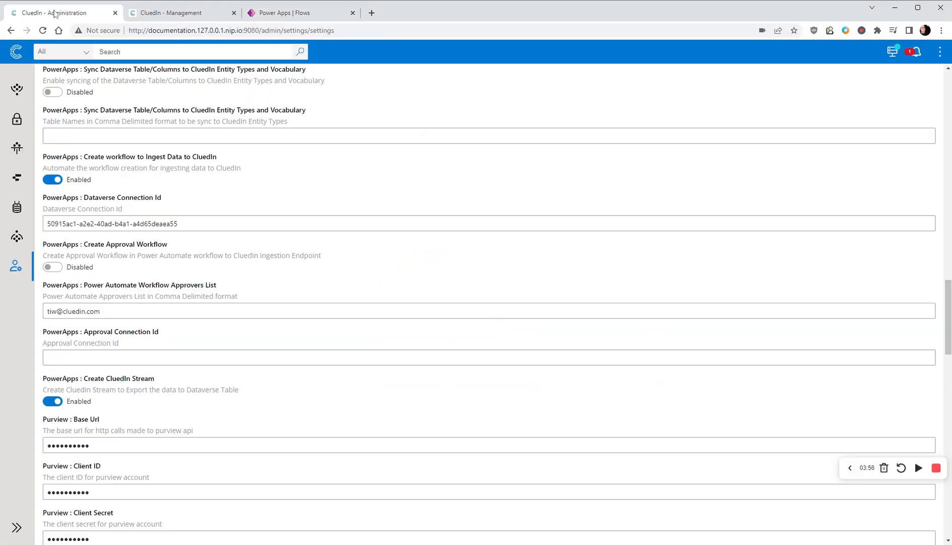
{"action": "left_click", "coordinate": [166, 14]}
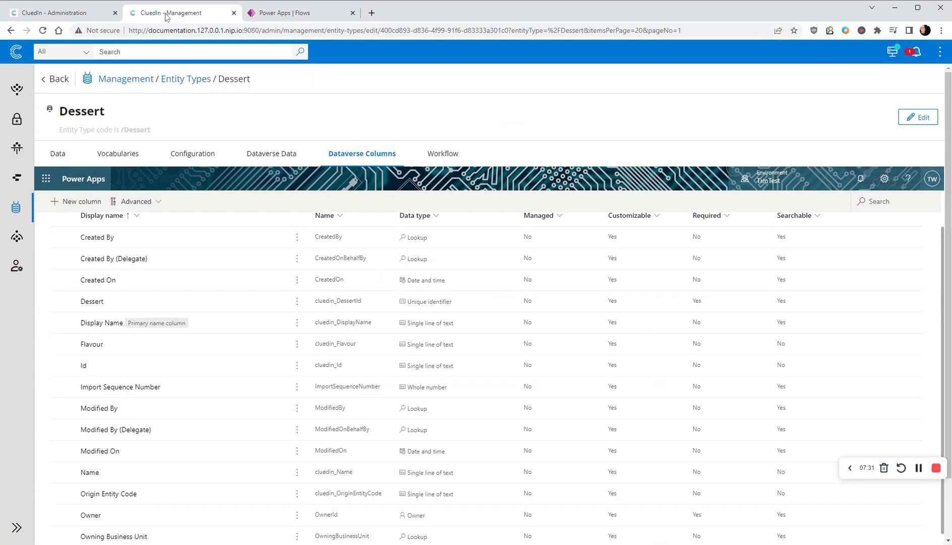